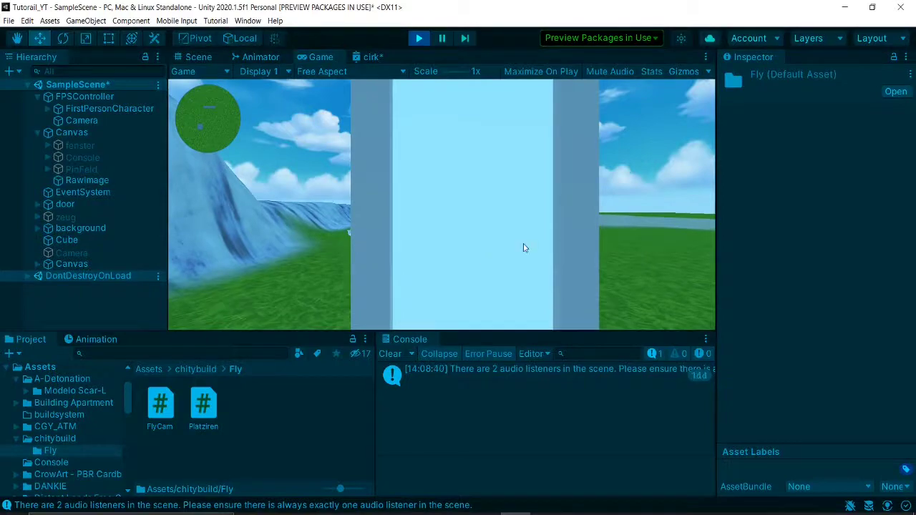
Step: In Play mode, fly around the houses, green car and grass to show the minimap tracking
{"action": "left_click", "coordinate": [526, 247]}
{"action": "key", "text": "w"}
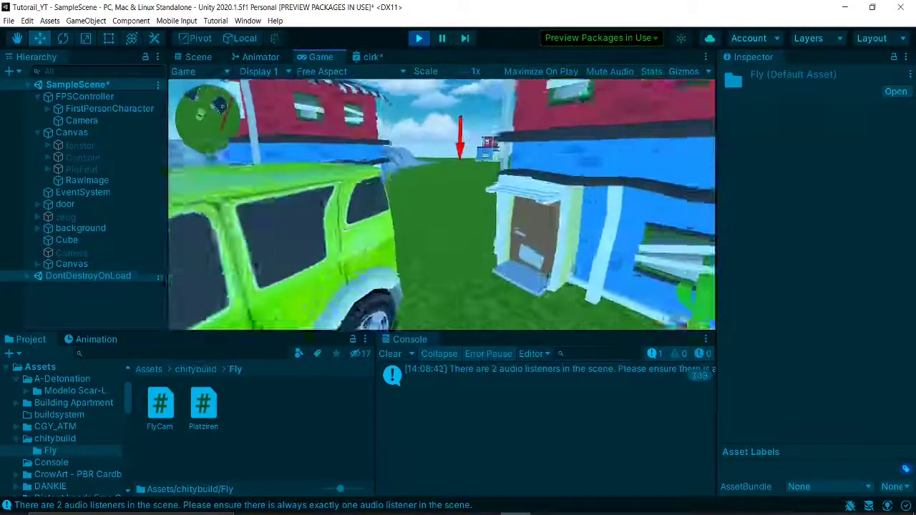
{"action": "key", "text": "w"}
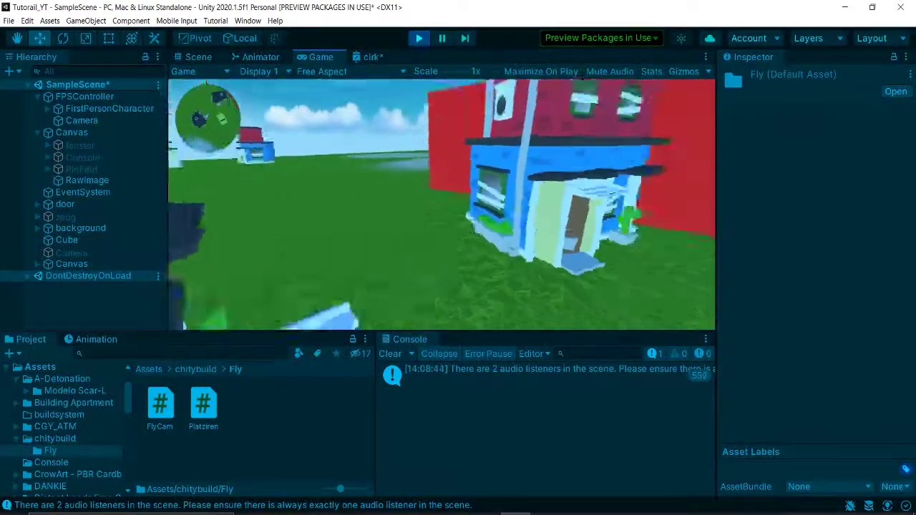
{"action": "key", "text": "w"}
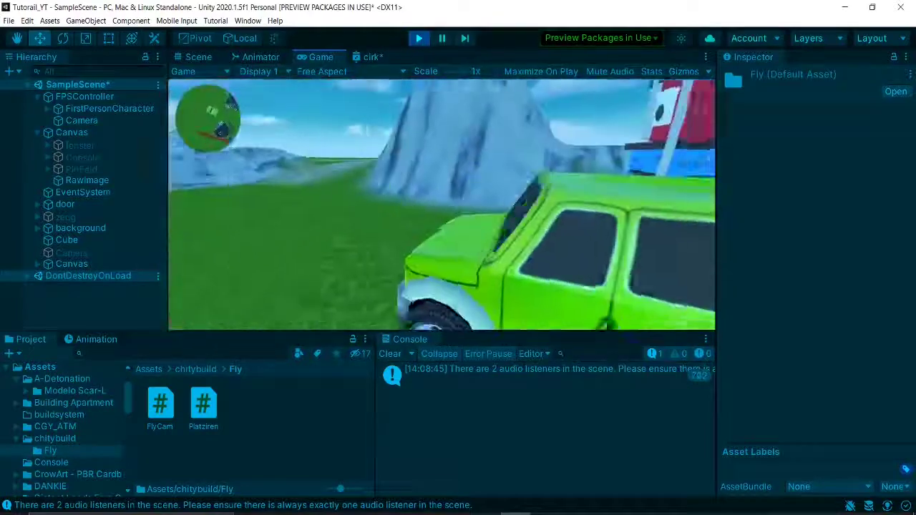
{"action": "key", "text": "w"}
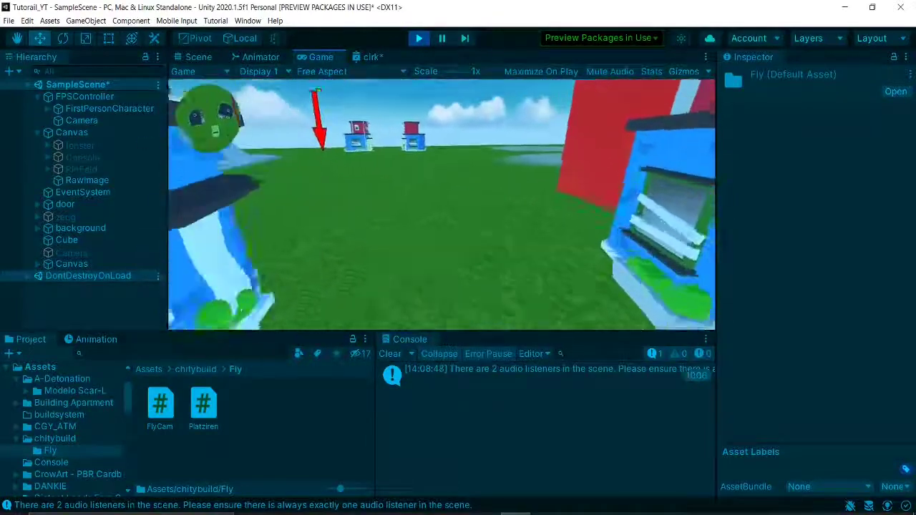
{"action": "key", "text": "w"}
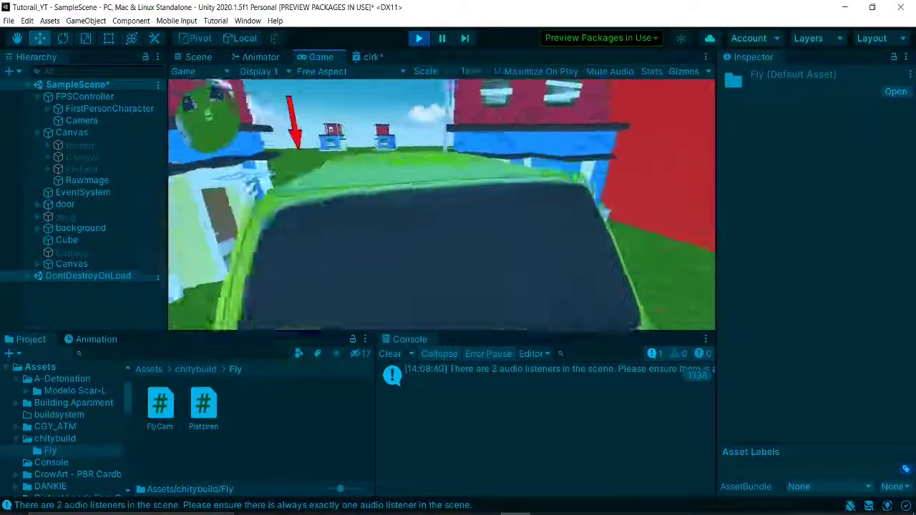
{"action": "key", "text": "w"}
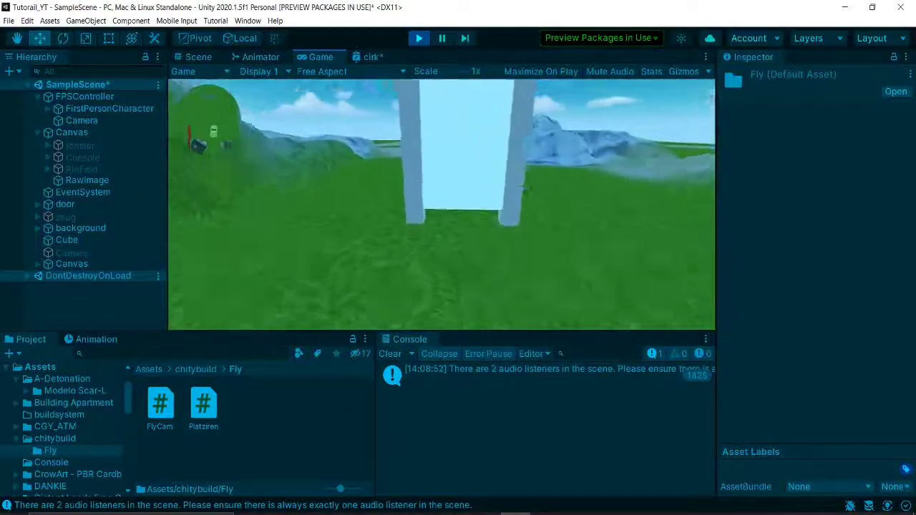
{"action": "key", "text": "w"}
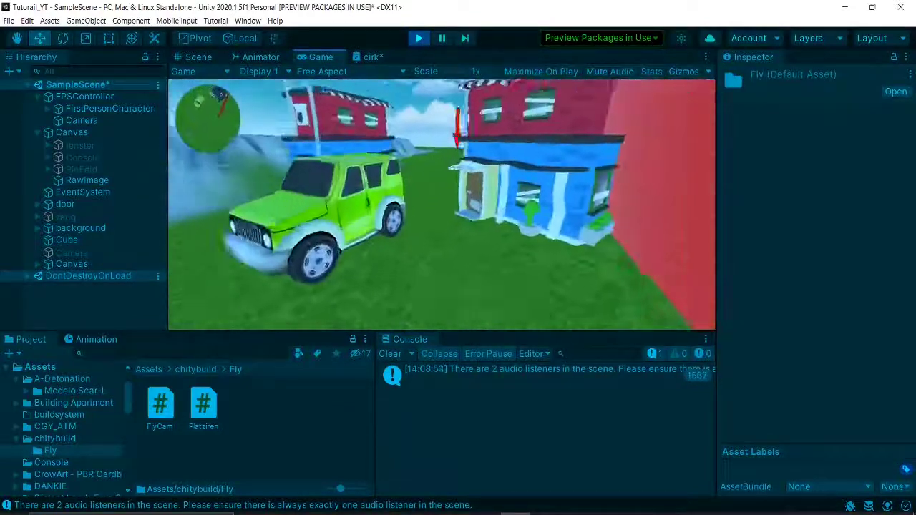
{"action": "key", "text": "w"}
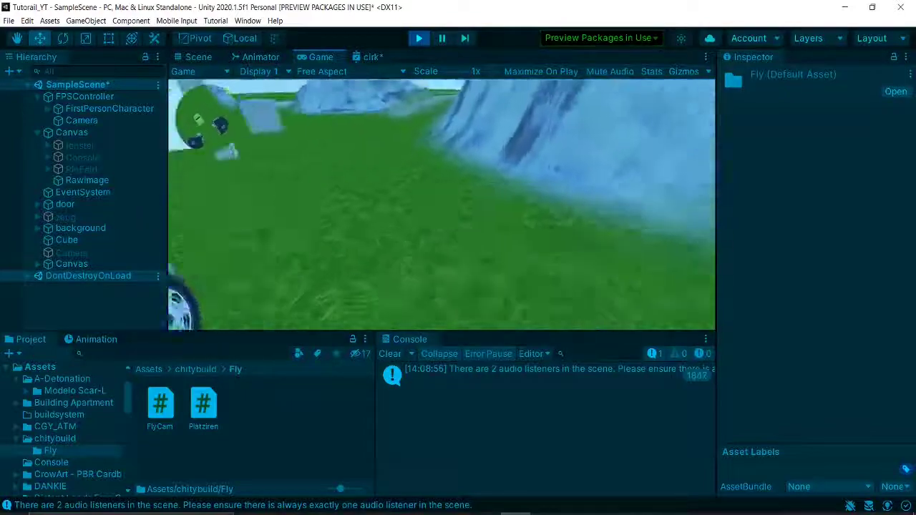
{"action": "key", "text": "w"}
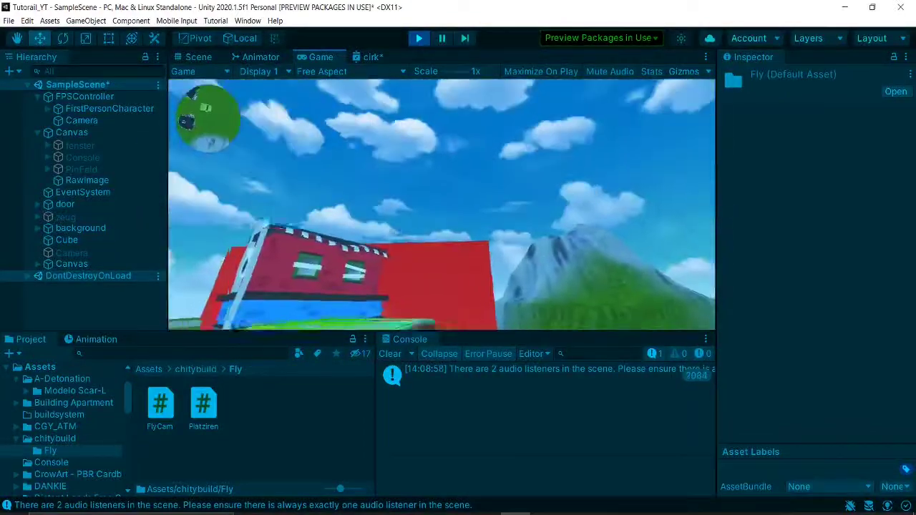
{"action": "key", "text": "w"}
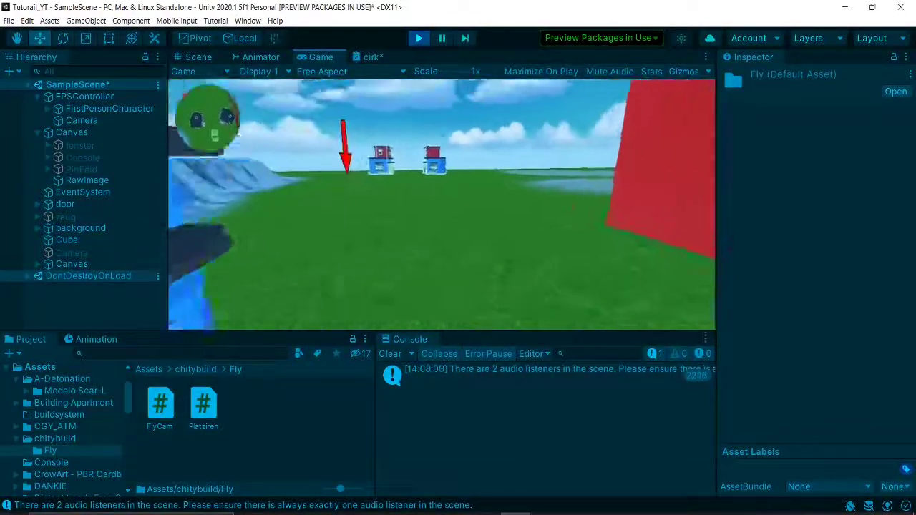
Step: Stop Play mode and delete the old RawImage minimap from the Canvas
{"action": "left_click", "coordinate": [419, 38]}
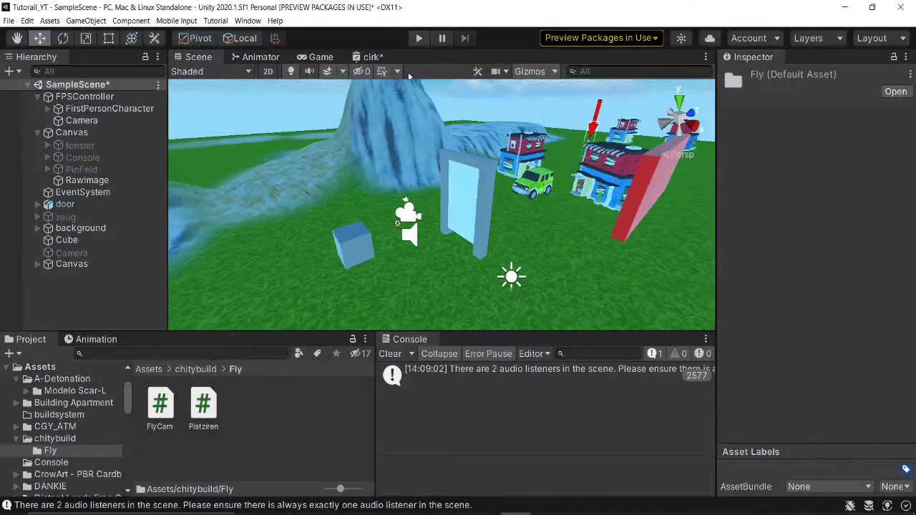
{"action": "left_click", "coordinate": [86, 181]}
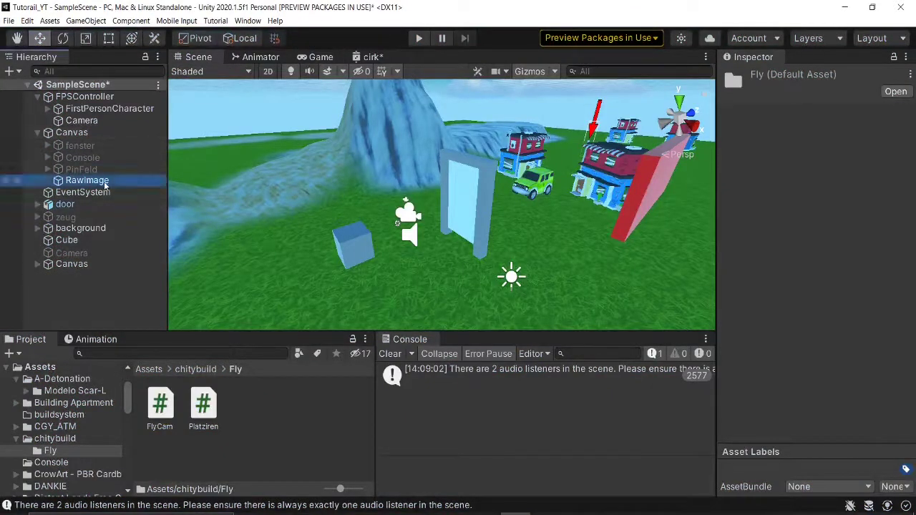
{"action": "left_click", "coordinate": [315, 57]}
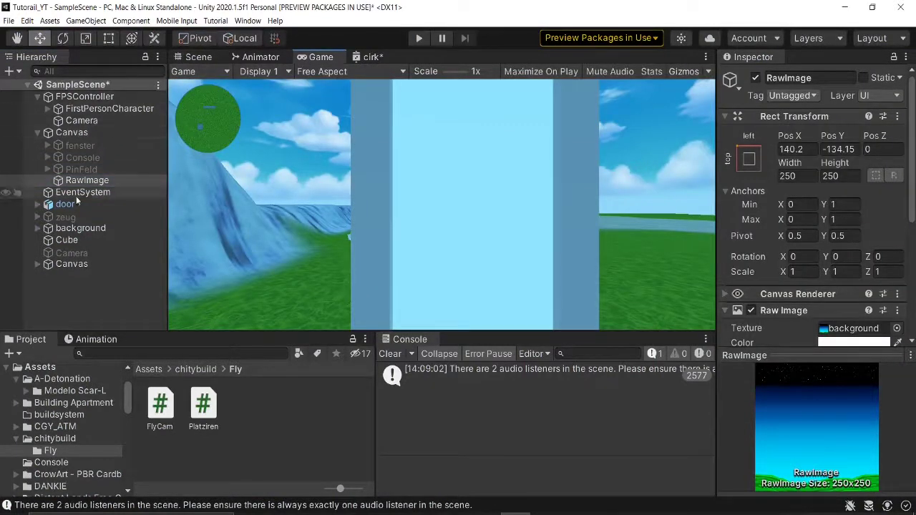
{"action": "right_click", "coordinate": [91, 183]}
{"action": "left_click", "coordinate": [140, 264]}
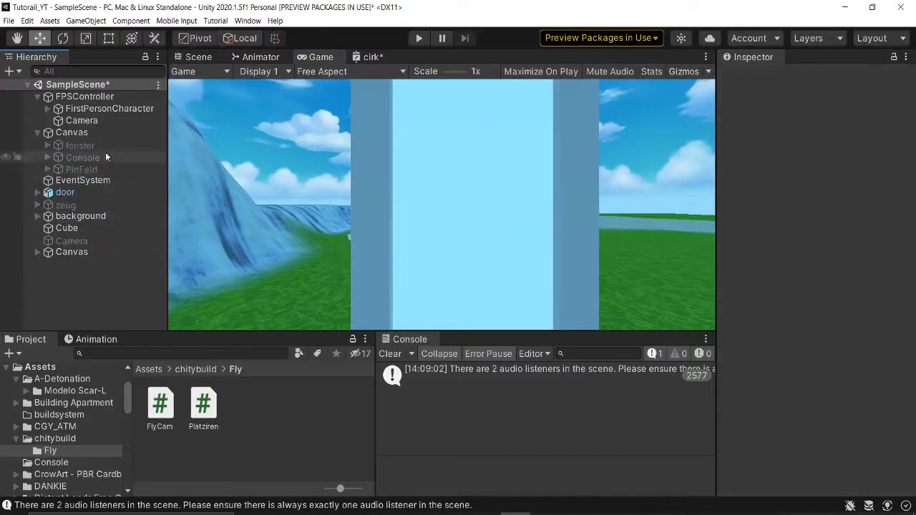
Step: Frame the Canvas in the Scene view with 2D mode enabled
{"action": "left_click", "coordinate": [83, 133]}
{"action": "left_click", "coordinate": [194, 60]}
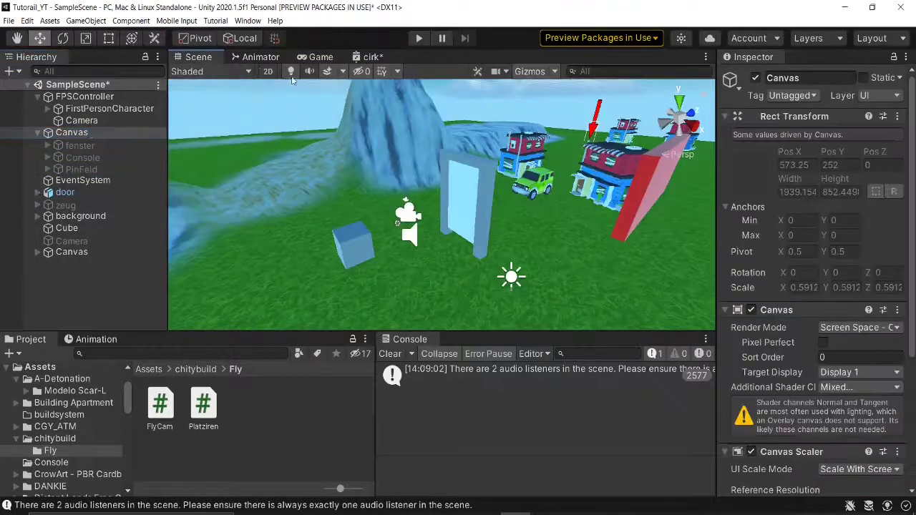
{"action": "left_click", "coordinate": [265, 71]}
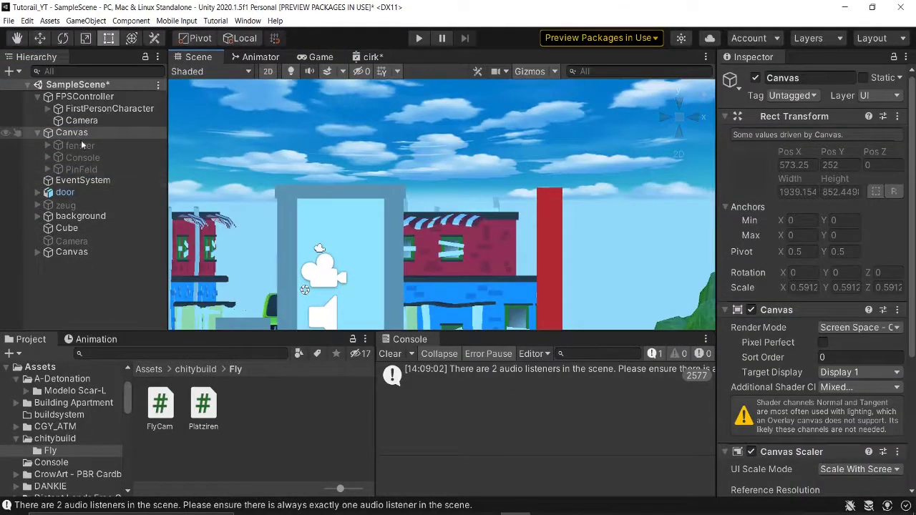
{"action": "key", "text": "f"}
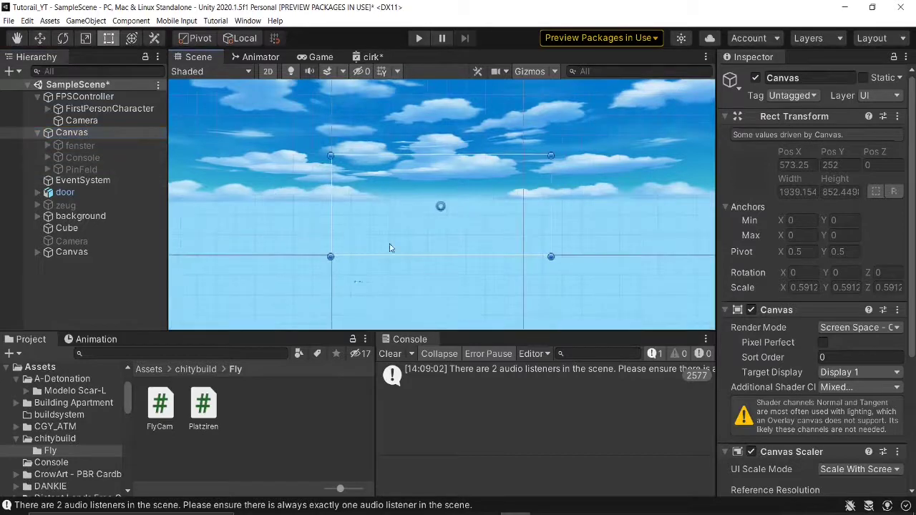
{"action": "scroll", "coordinate": [438, 247], "scroll_direction": "up", "scroll_amount": 3}
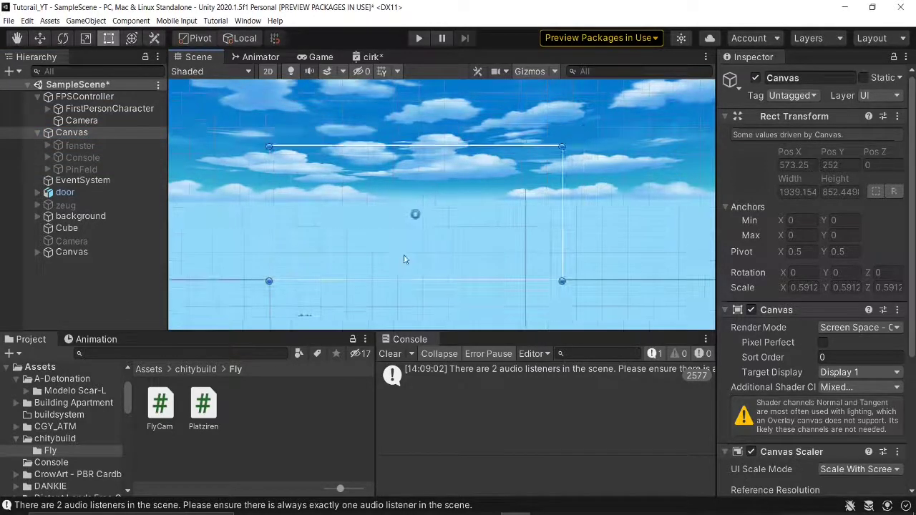
{"action": "scroll", "coordinate": [387, 254], "scroll_direction": "up", "scroll_amount": 1}
Step: Add a new Raw Image under the Canvas, sized into its top-left corner
{"action": "right_click", "coordinate": [77, 133]}
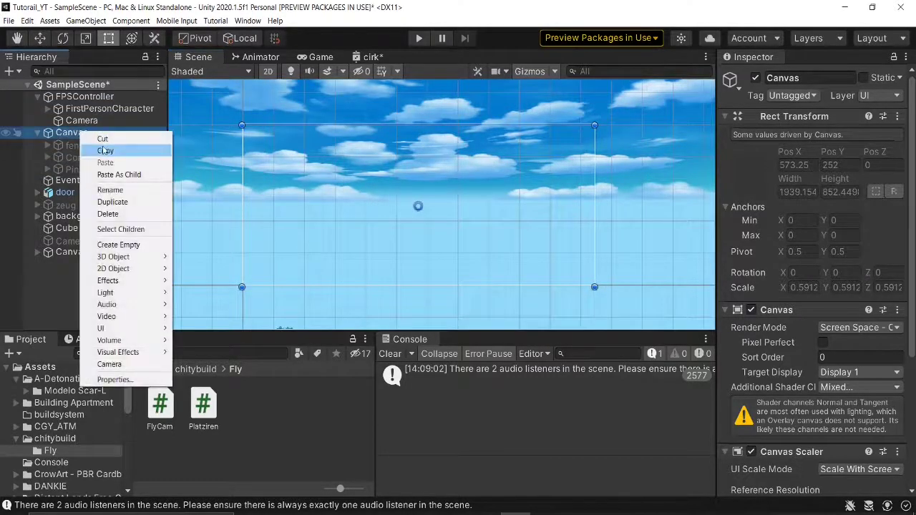
{"action": "mouse_move", "coordinate": [118, 330]}
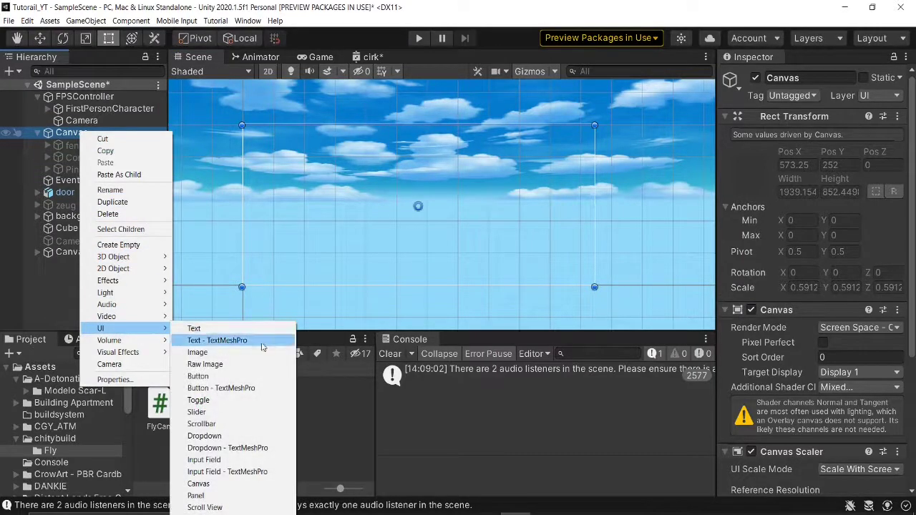
{"action": "left_click", "coordinate": [220, 365]}
{"action": "scroll", "coordinate": [420, 202], "scroll_direction": "up", "scroll_amount": 2}
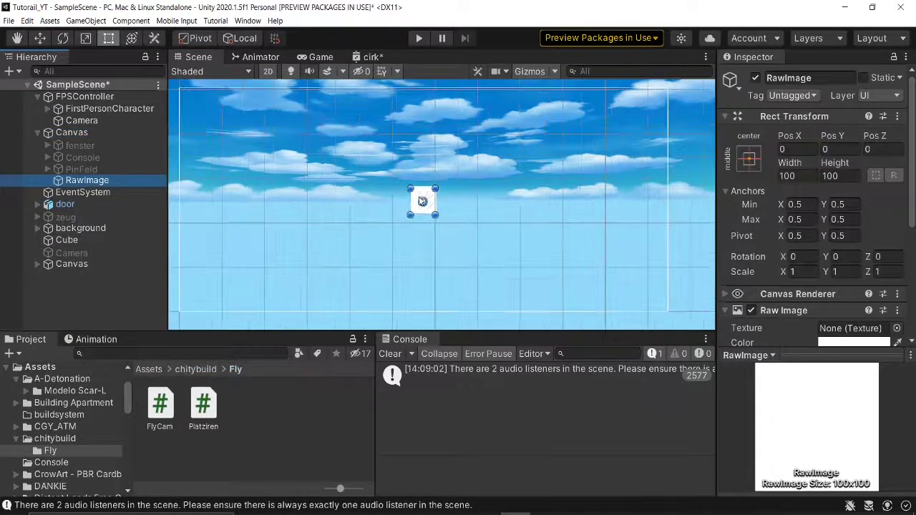
{"action": "mouse_move", "coordinate": [413, 193]}
{"action": "left_mouse_down"}
{"action": "mouse_move", "coordinate": [371, 157]}
{"action": "mouse_move", "coordinate": [194, 114]}
{"action": "left_mouse_up"}
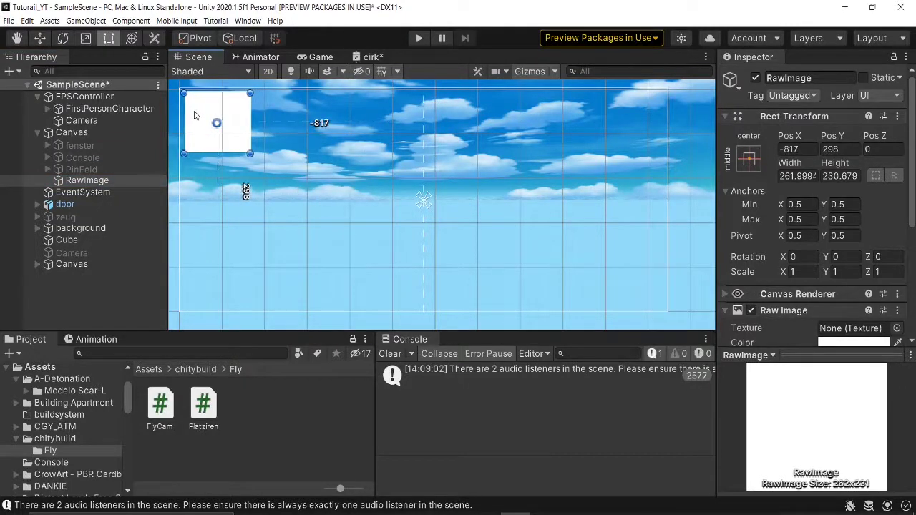
Step: Anchor the RawImage top-left at Pos X 153, Pos Y -128 and check its Game view placement
{"action": "left_click", "coordinate": [750, 159]}
{"action": "left_click", "coordinate": [796, 277]}
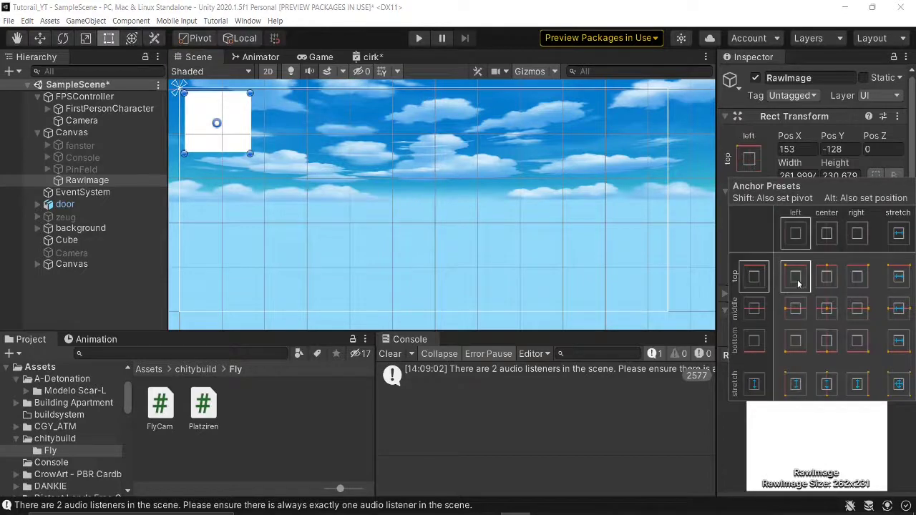
{"action": "scroll", "coordinate": [360, 184], "scroll_direction": "down", "scroll_amount": 2}
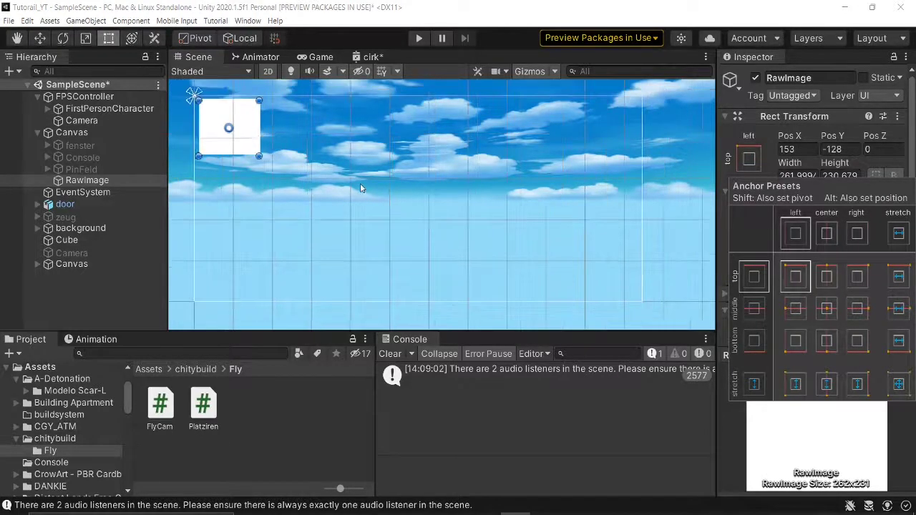
{"action": "left_click", "coordinate": [321, 57]}
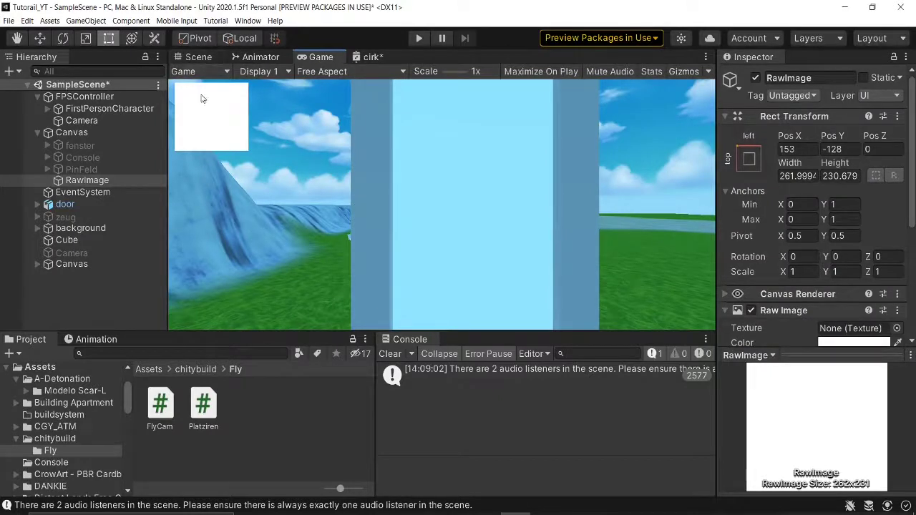
{"action": "left_click", "coordinate": [197, 57]}
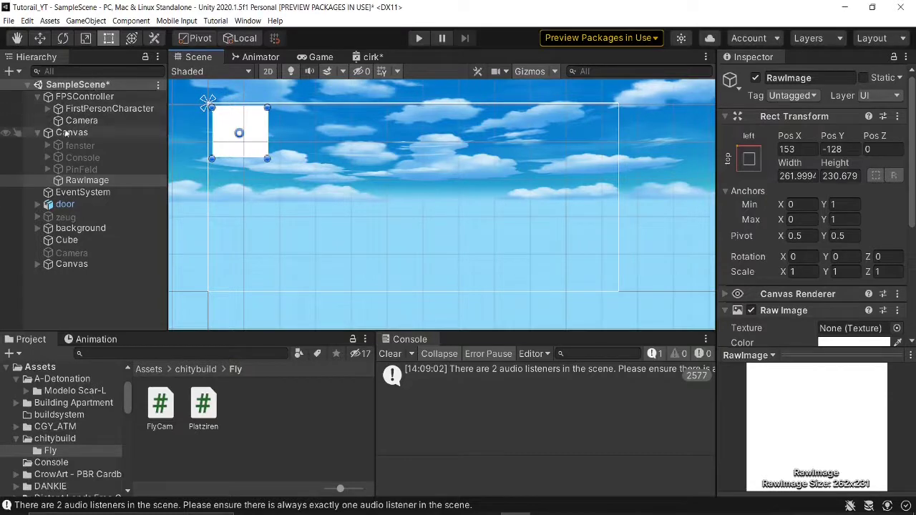
Step: In 3D view, set the FPSController's Camera projection to Orthographic, looking straight down
{"action": "left_click", "coordinate": [267, 71]}
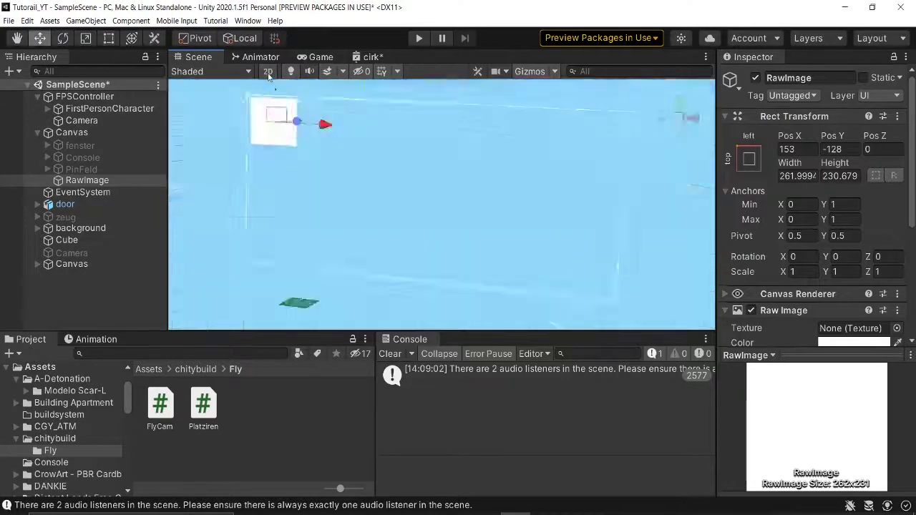
{"action": "key", "text": "w"}
{"action": "left_click", "coordinate": [79, 97]}
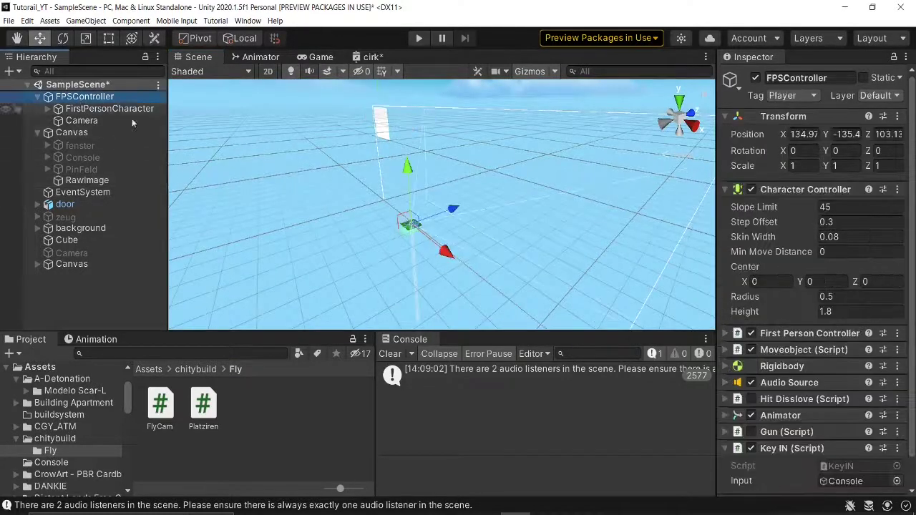
{"action": "key", "text": "f"}
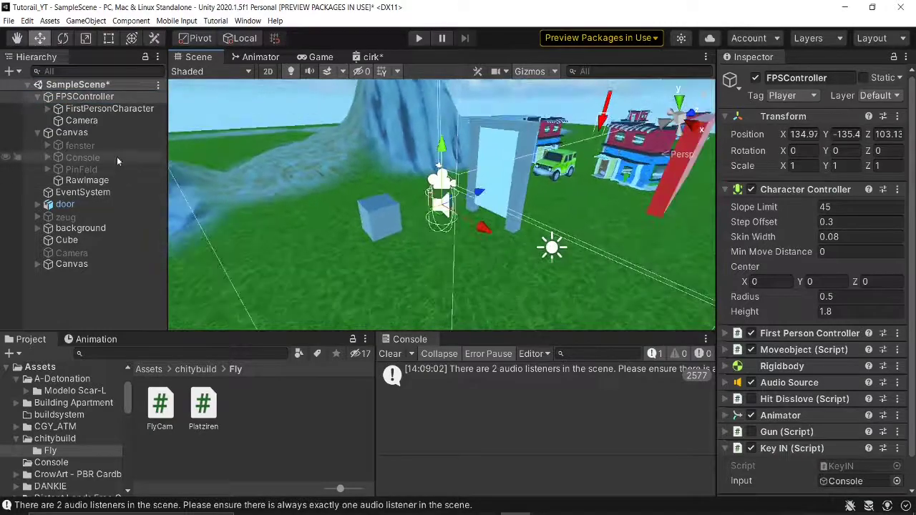
{"action": "double_click", "coordinate": [81, 120]}
{"action": "scroll", "coordinate": [465, 235], "scroll_direction": "down", "scroll_amount": 5}
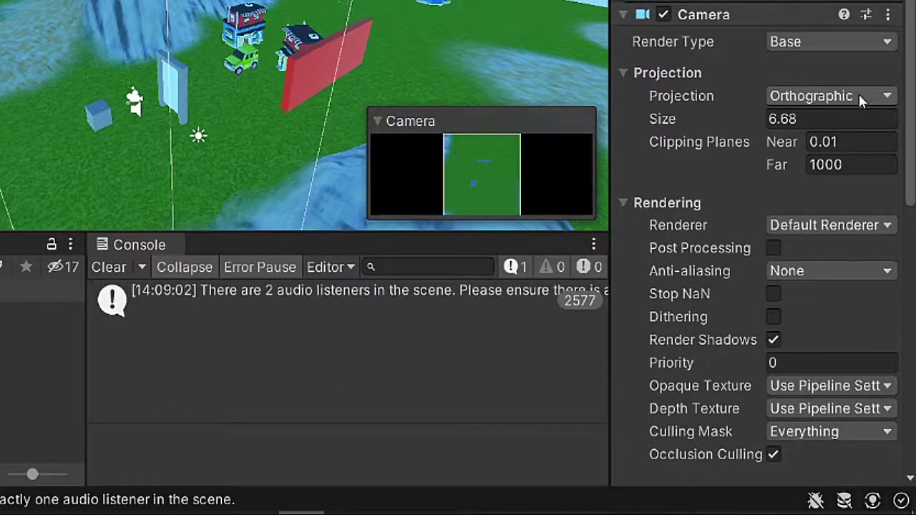
{"action": "left_click", "coordinate": [858, 94]}
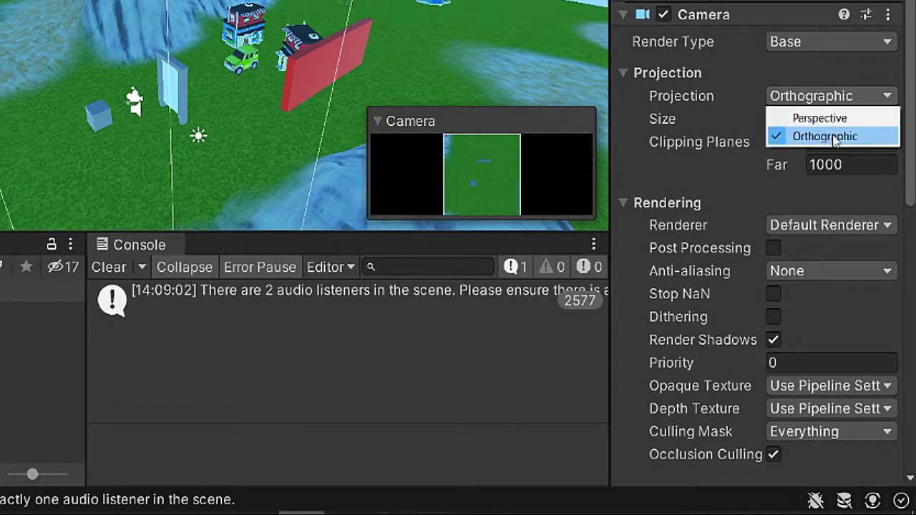
{"action": "left_click", "coordinate": [825, 136]}
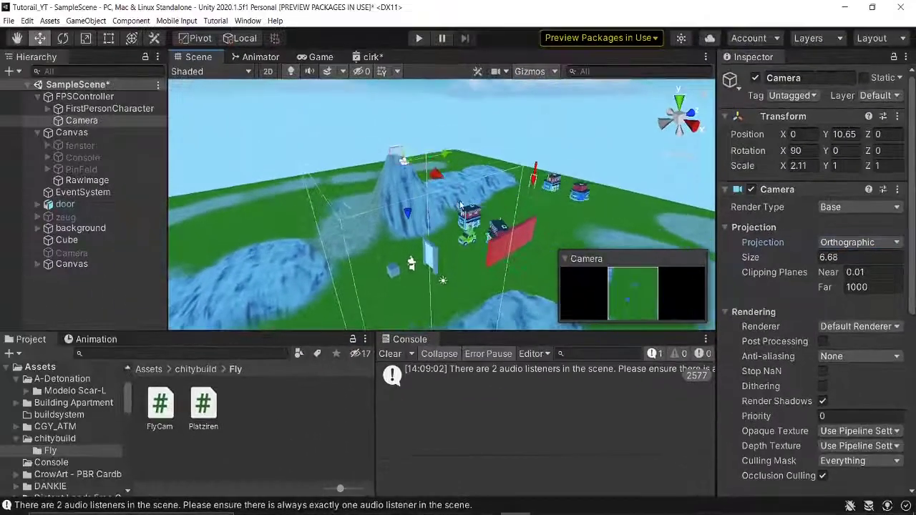
{"action": "mouse_move", "coordinate": [446, 163]}
{"action": "left_mouse_down"}
{"action": "mouse_move", "coordinate": [390, 176]}
{"action": "mouse_move", "coordinate": [425, 226]}
{"action": "left_mouse_up"}
Step: Create 'New Render Texture' in Assets/chitybuild/Fly with Size 512 x 512
{"action": "key", "text": "w"}
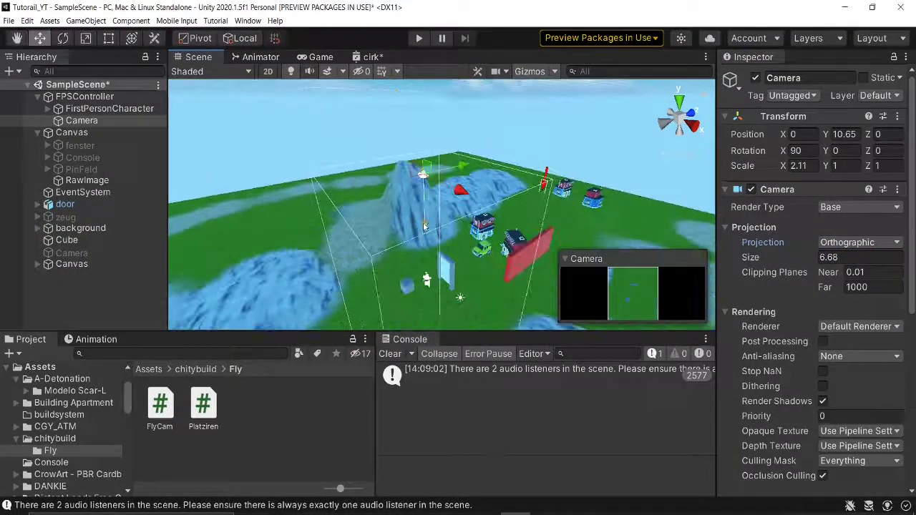
{"action": "right_click", "coordinate": [248, 431]}
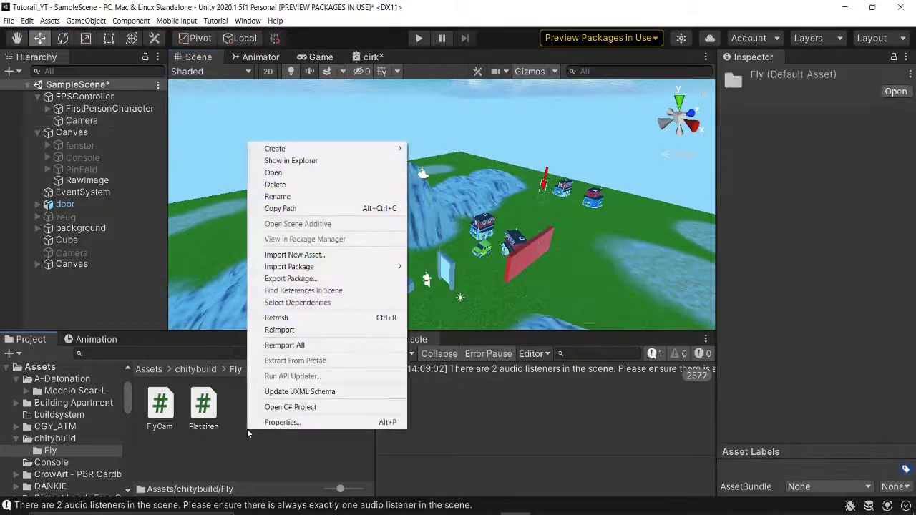
{"action": "mouse_move", "coordinate": [295, 150]}
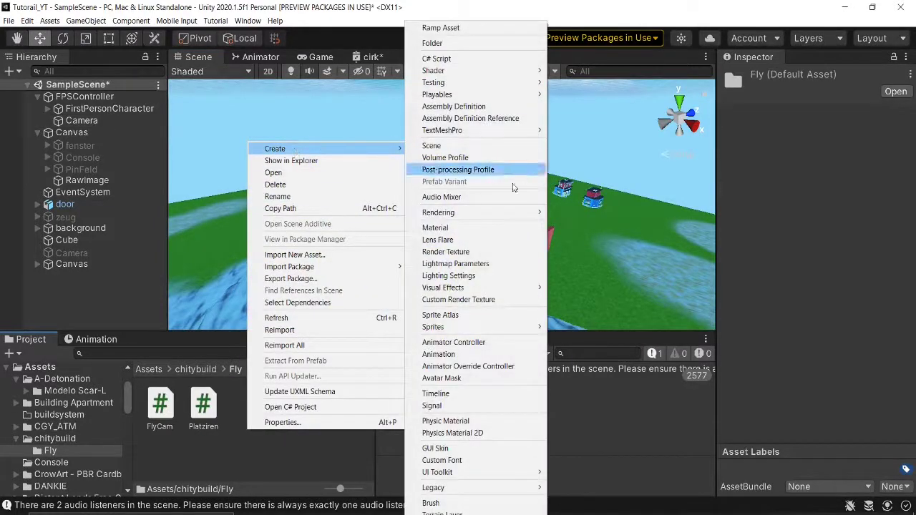
{"action": "left_click", "coordinate": [458, 254]}
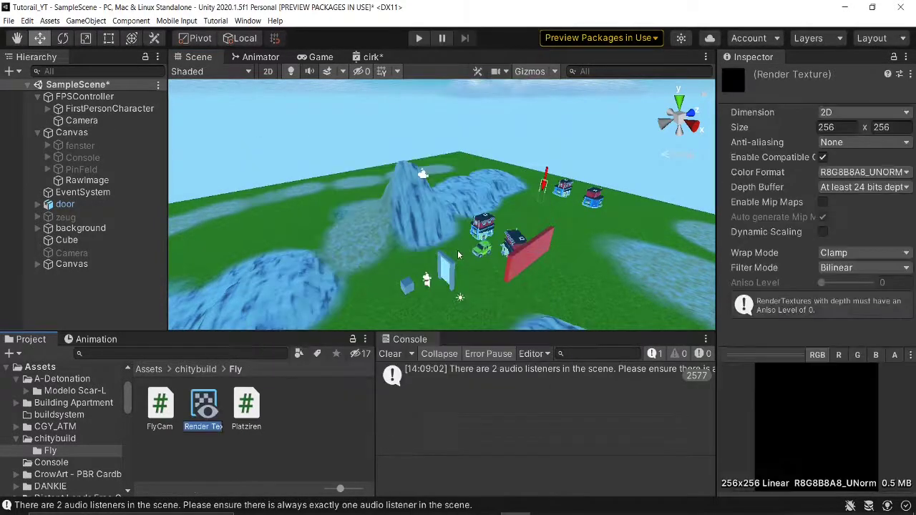
{"action": "key", "text": "Return"}
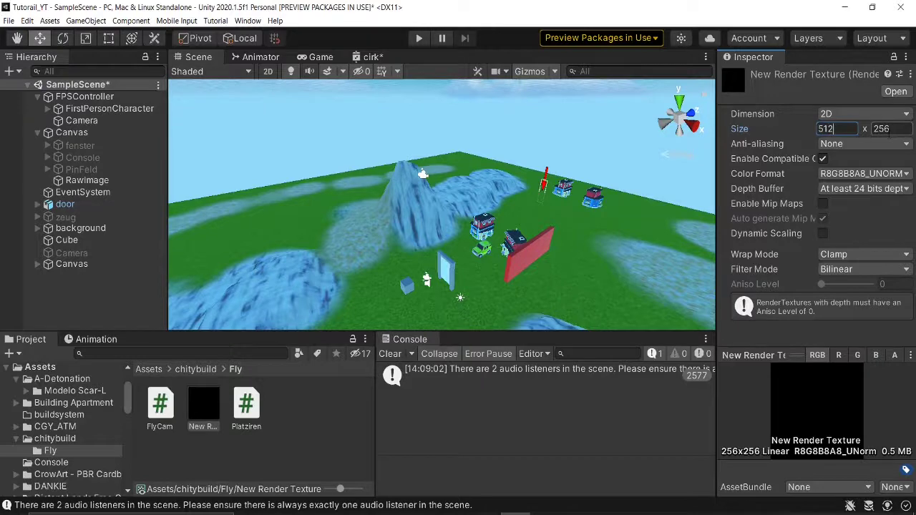
{"action": "key", "text": "Return"}
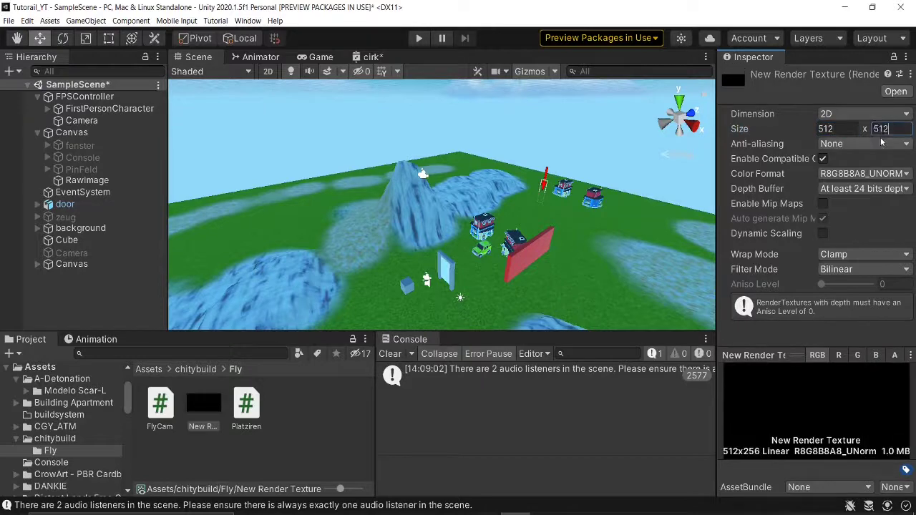
{"action": "key", "text": "Return"}
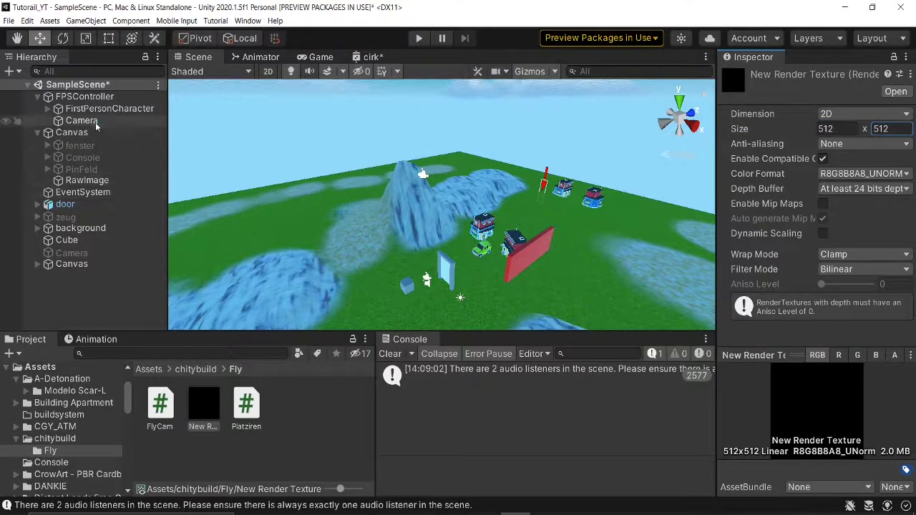
Step: Set the top-down Camera's Output Texture to New Render Texture
{"action": "left_click", "coordinate": [82, 120]}
{"action": "scroll", "coordinate": [772, 303], "scroll_direction": "down", "scroll_amount": 10}
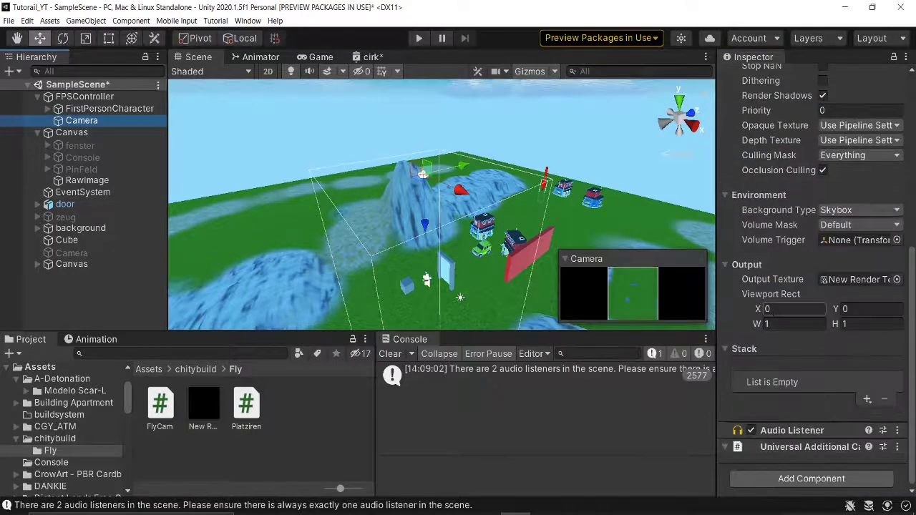
{"action": "mouse_move", "coordinate": [212, 401]}
{"action": "left_mouse_down"}
{"action": "mouse_move", "coordinate": [852, 283]}
{"action": "mouse_move", "coordinate": [843, 283]}
{"action": "left_mouse_up"}
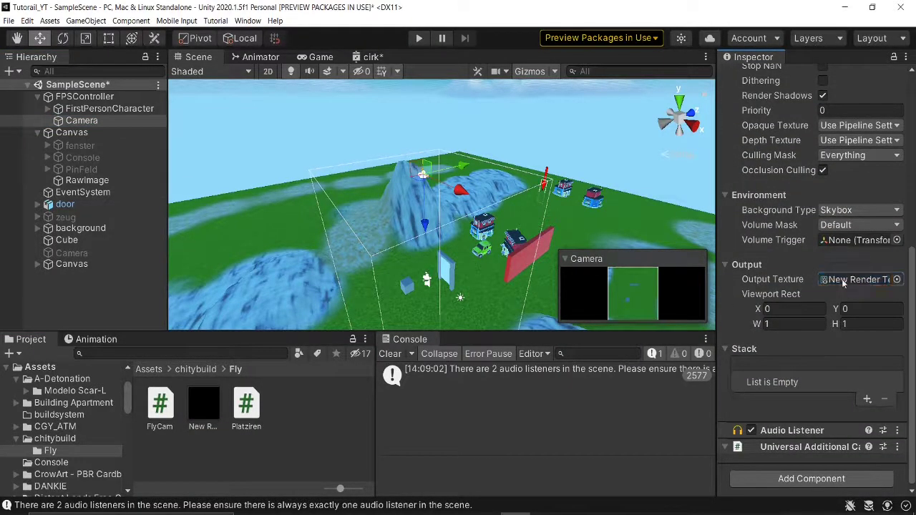
{"action": "scroll", "coordinate": [378, 225], "scroll_direction": "up", "scroll_amount": 3}
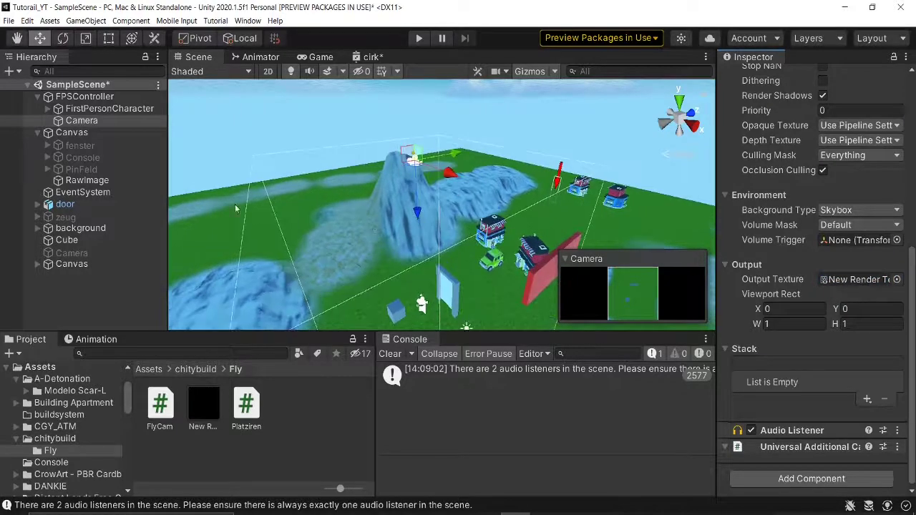
Step: Assign New Render Texture to the RawImage's Texture and check the minimap in the Game view
{"action": "left_click", "coordinate": [86, 180]}
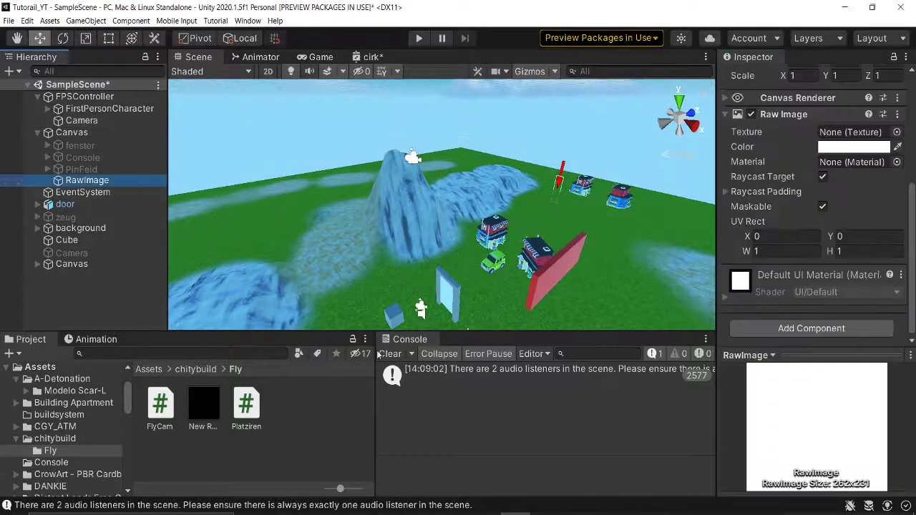
{"action": "left_click_drag", "start_coordinate": [206, 407], "coordinate": [281, 359]}
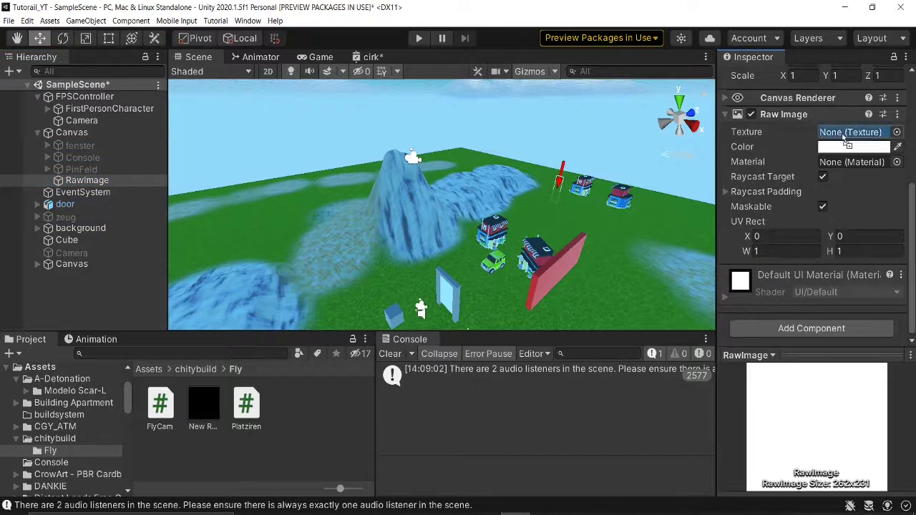
{"action": "left_click_drag", "start_coordinate": [845, 146], "coordinate": [852, 132]}
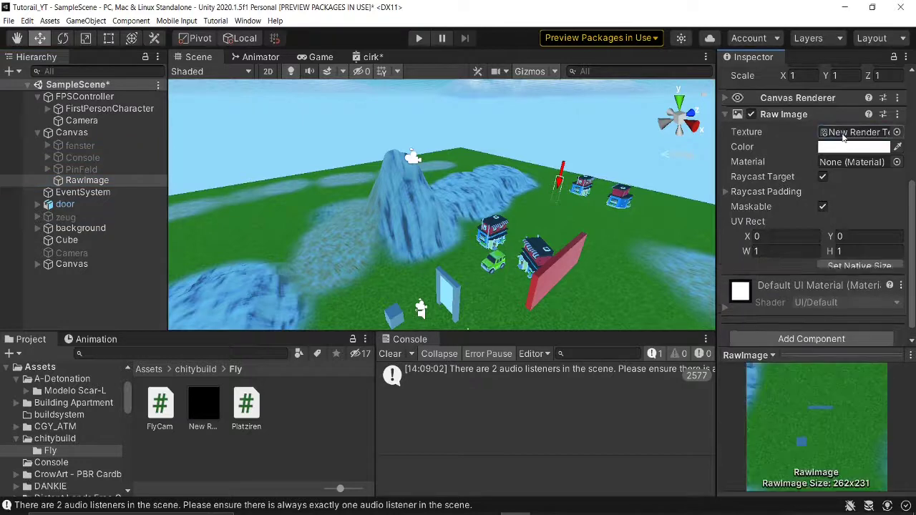
{"action": "left_click", "coordinate": [325, 57]}
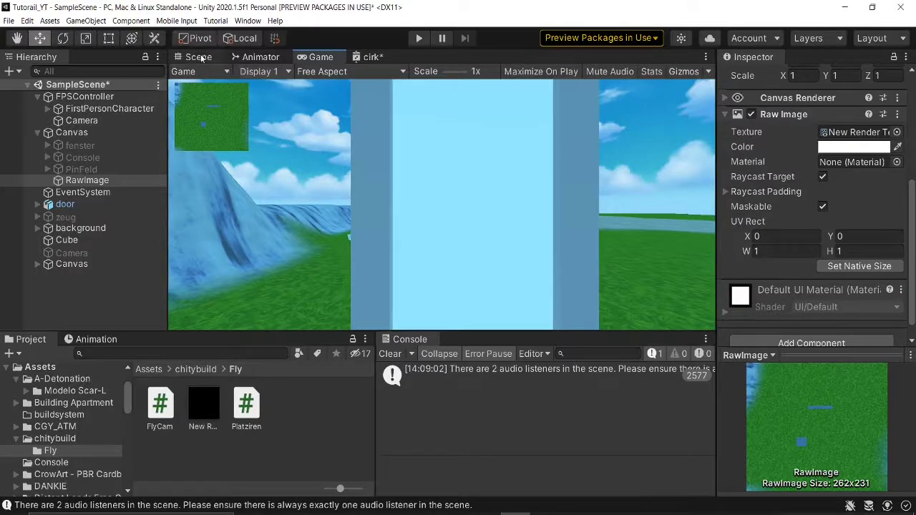
Step: Create a Shader > Unlit Graph asset named New Shader Graph in the Fly folder
{"action": "right_click", "coordinate": [291, 414]}
{"action": "mouse_move", "coordinate": [382, 136]}
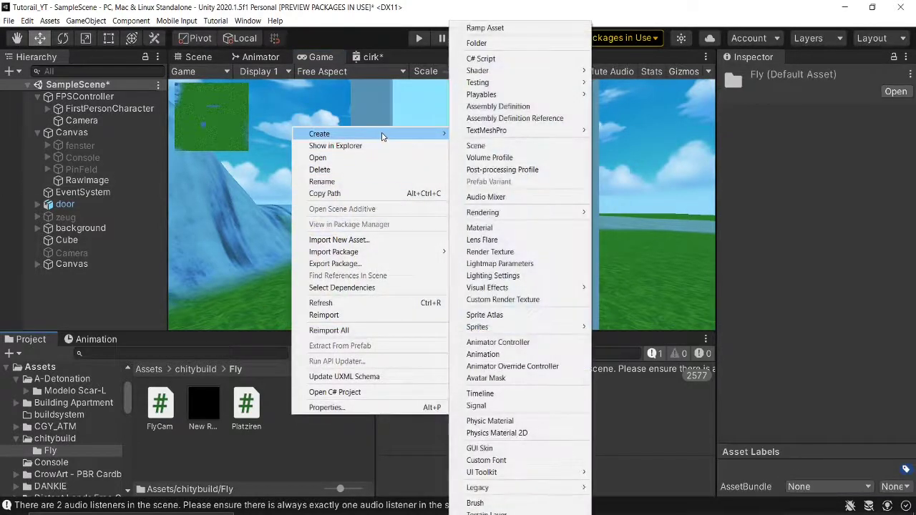
{"action": "mouse_move", "coordinate": [530, 71]}
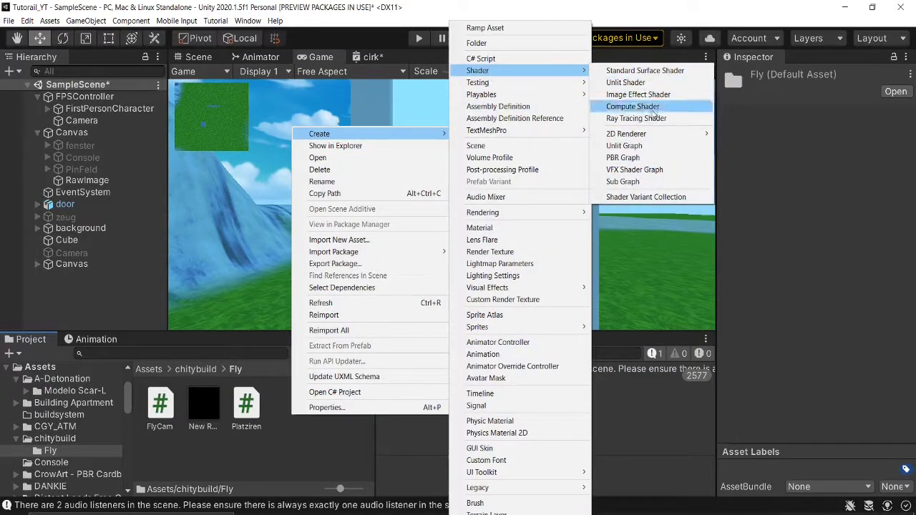
{"action": "left_click", "coordinate": [646, 149]}
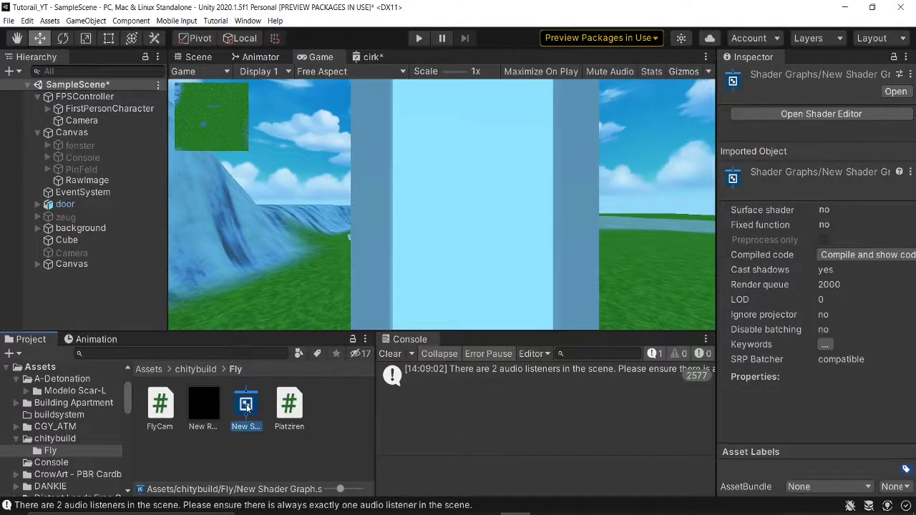
Step: Open New Shader Graph and set the Unlit Master node's Surface to Transparent
{"action": "double_click", "coordinate": [245, 405]}
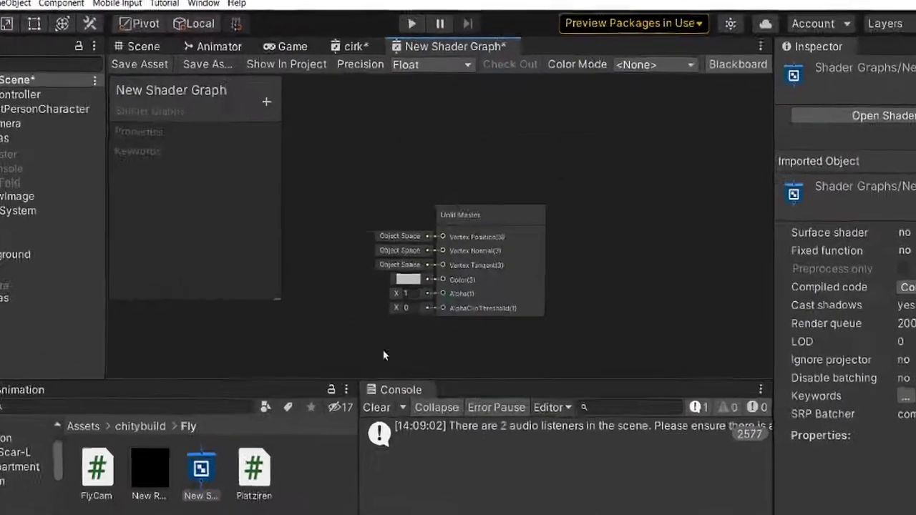
{"action": "scroll", "coordinate": [502, 316], "scroll_direction": "up", "scroll_amount": 4}
{"action": "left_click", "coordinate": [592, 155]}
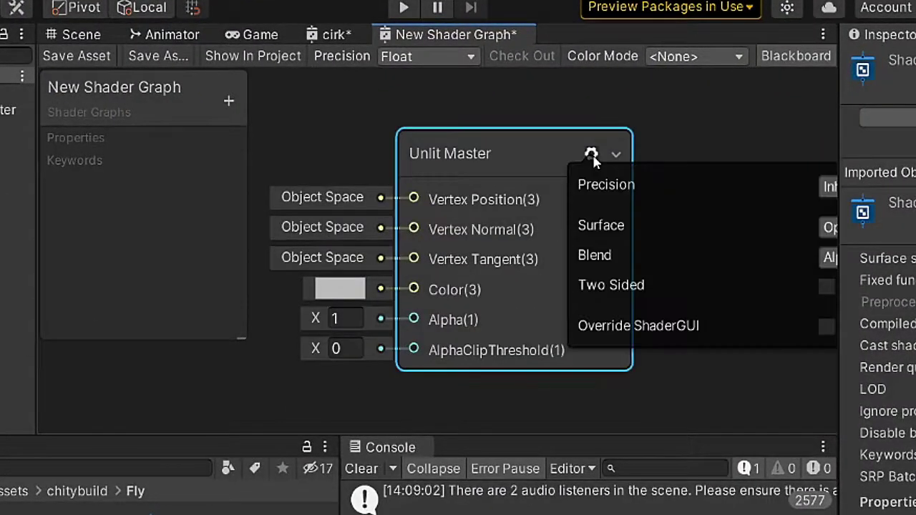
{"action": "middle_click_drag", "start_coordinate": [679, 360], "coordinate": [479, 361]}
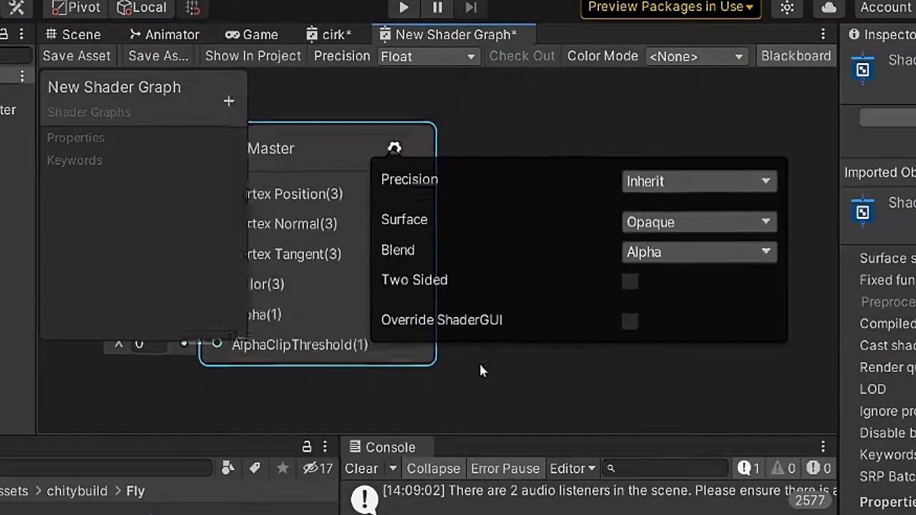
{"action": "left_click", "coordinate": [679, 229]}
{"action": "left_click", "coordinate": [668, 262]}
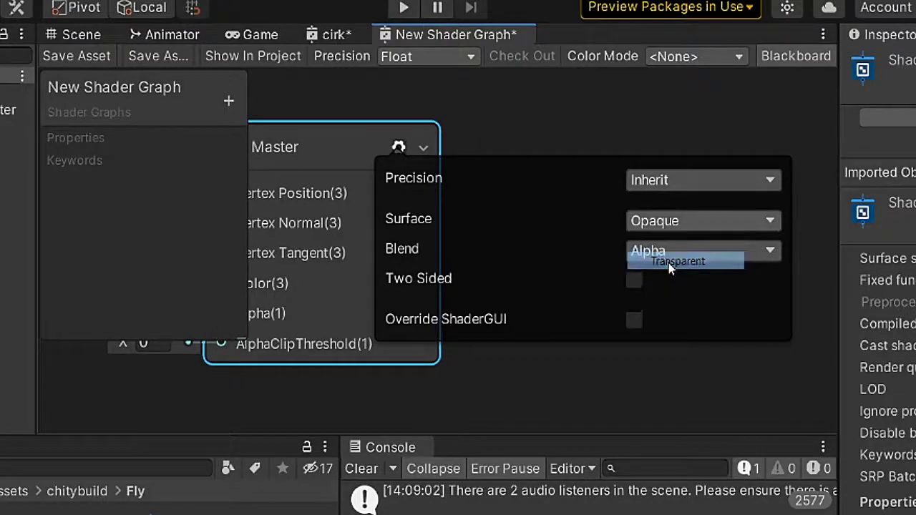
{"action": "left_click", "coordinate": [399, 148]}
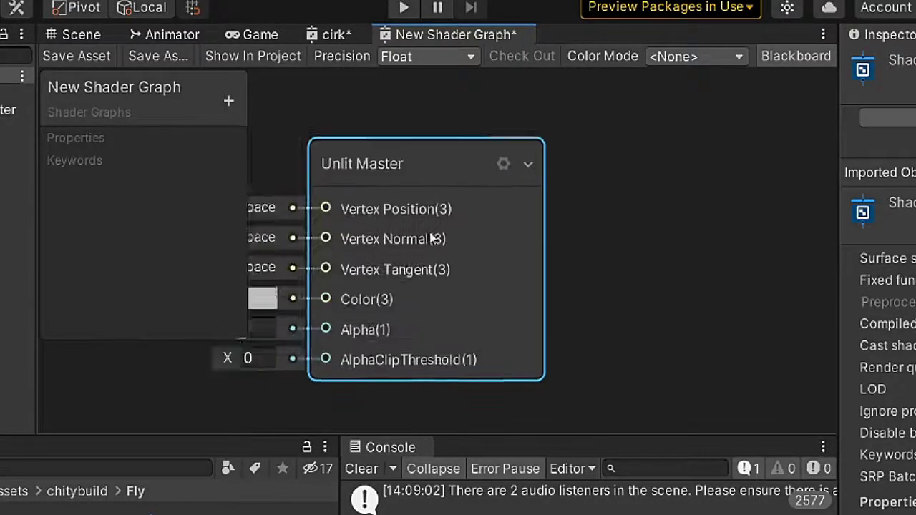
{"action": "scroll", "coordinate": [444, 242], "scroll_direction": "down", "scroll_amount": 4}
Step: Add a Sample Texture 2D node to the shader graph
{"action": "right_click", "coordinate": [292, 166]}
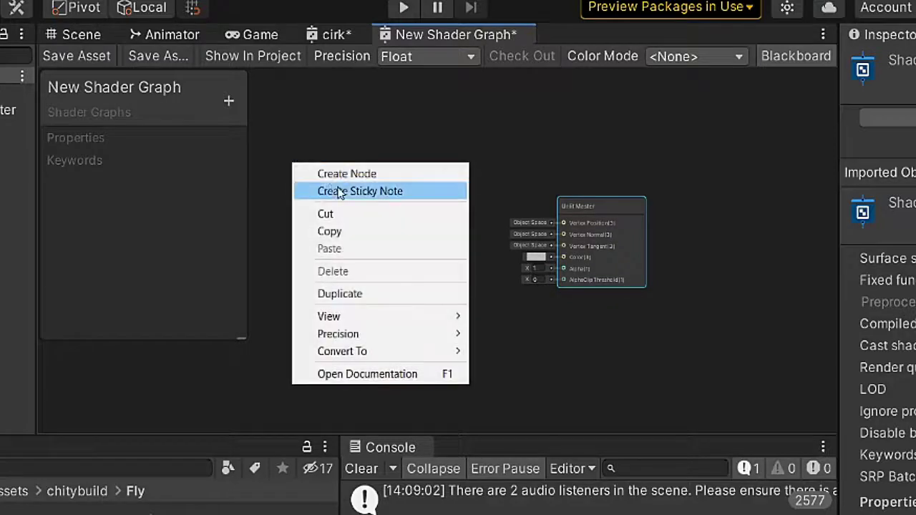
{"action": "left_click", "coordinate": [308, 172]}
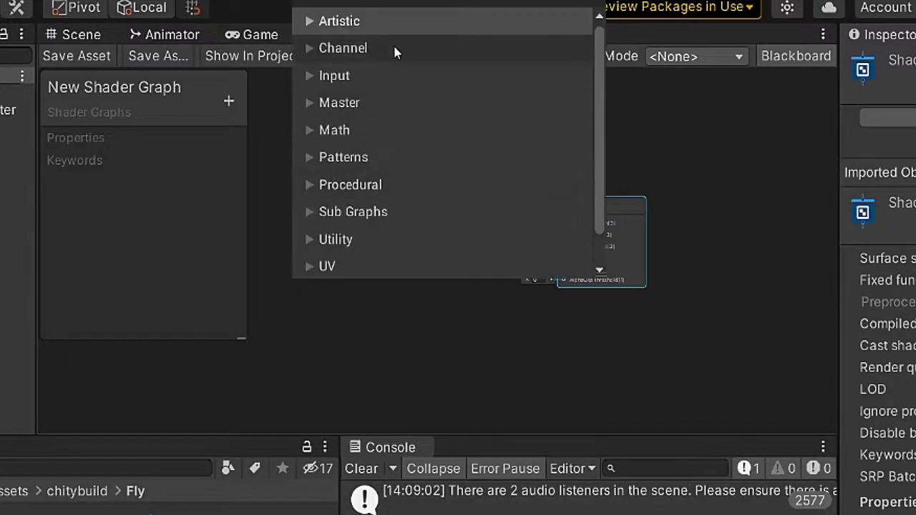
{"action": "type", "text": "simple"}
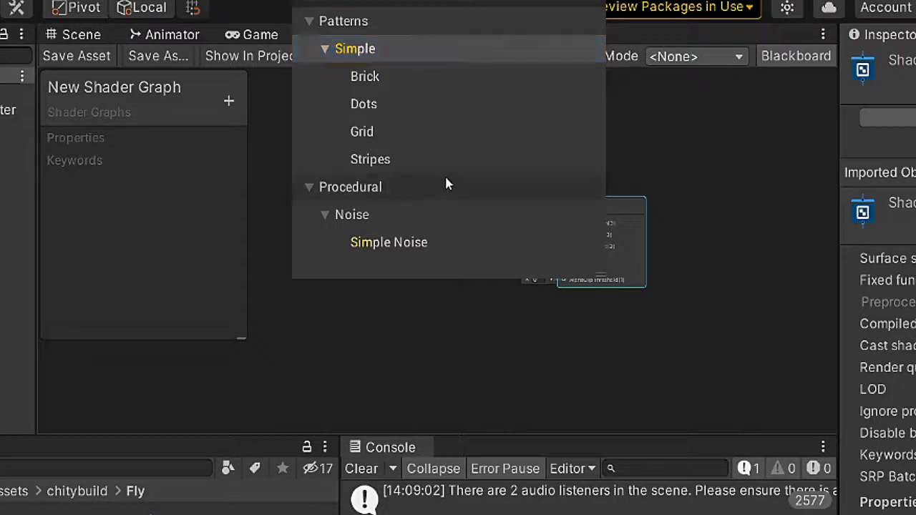
{"action": "key", "text": "BackSpace"}
{"action": "key", "text": "BackSpace"}
{"action": "key", "text": "BackSpace"}
{"action": "key", "text": "BackSpace"}
{"action": "key", "text": "BackSpace"}
{"action": "type", "text": "tex"}
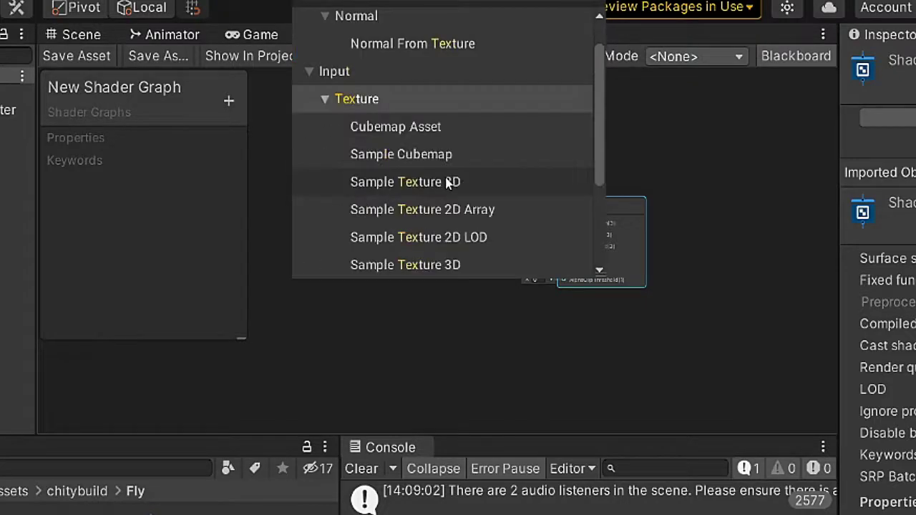
{"action": "scroll", "coordinate": [439, 179], "scroll_direction": "down", "scroll_amount": 5}
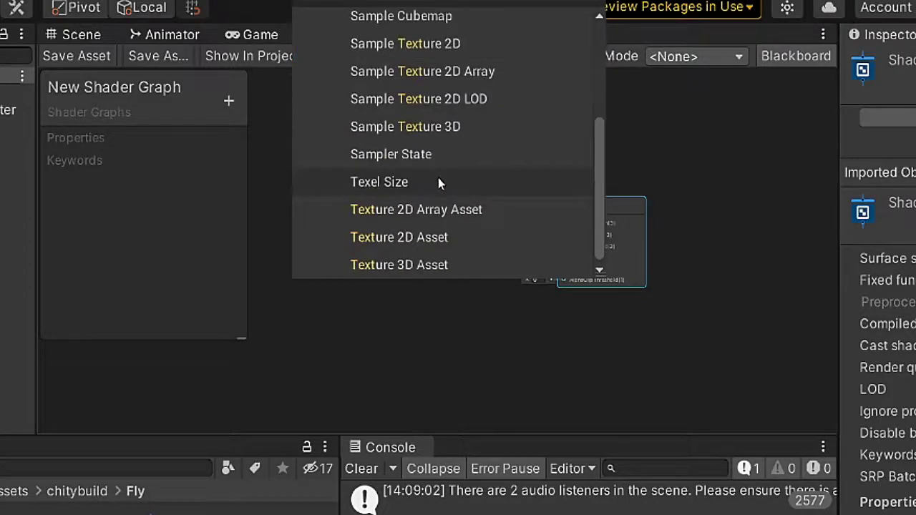
{"action": "scroll", "coordinate": [469, 150], "scroll_direction": "up", "scroll_amount": 2}
{"action": "left_click", "coordinate": [433, 111]}
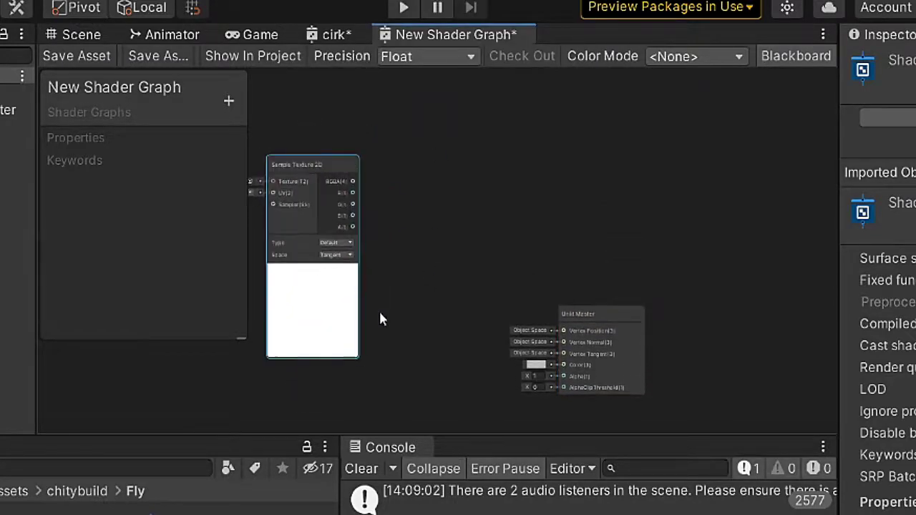
Step: Add a second Sample Texture 2D node and place it beneath the first
{"action": "right_click", "coordinate": [387, 329]}
{"action": "left_click", "coordinate": [475, 335]}
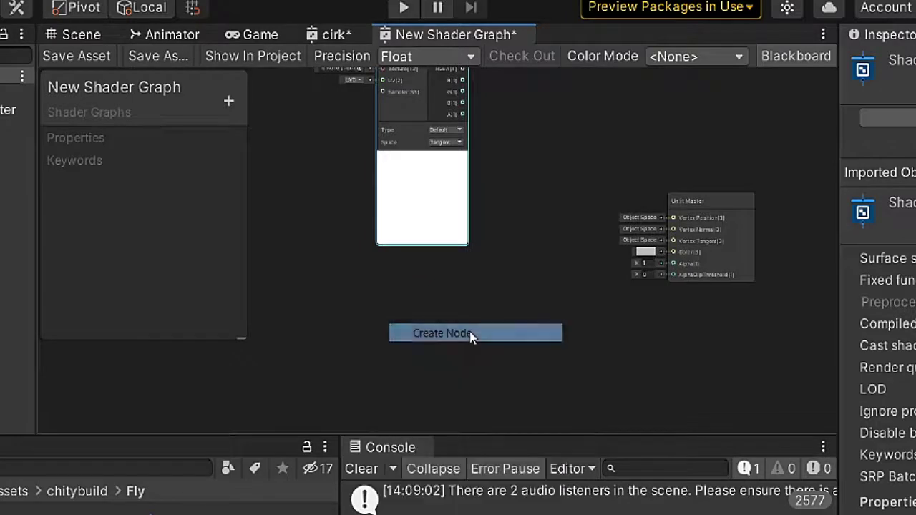
{"action": "type", "text": "sam"}
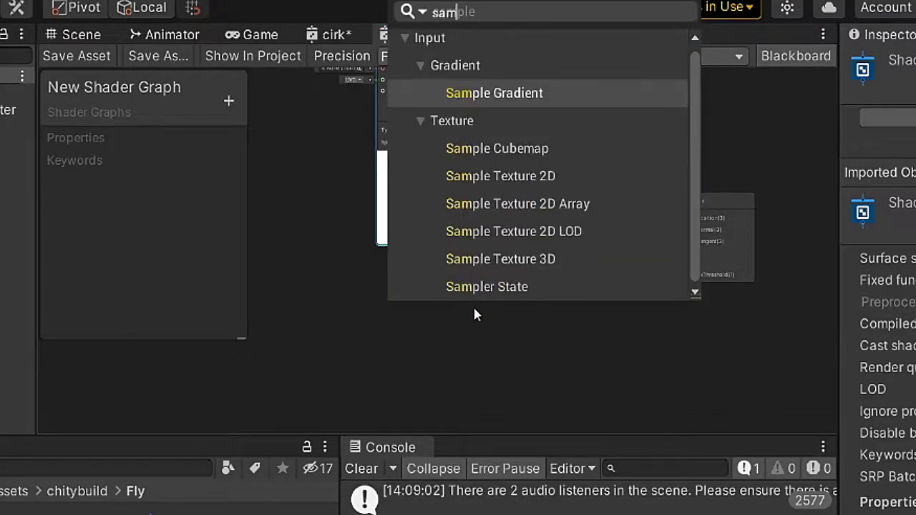
{"action": "left_click", "coordinate": [535, 189]}
{"action": "middle_click_drag", "start_coordinate": [441, 292], "coordinate": [439, 324]}
{"action": "left_click_drag", "start_coordinate": [421, 393], "coordinate": [408, 320]}
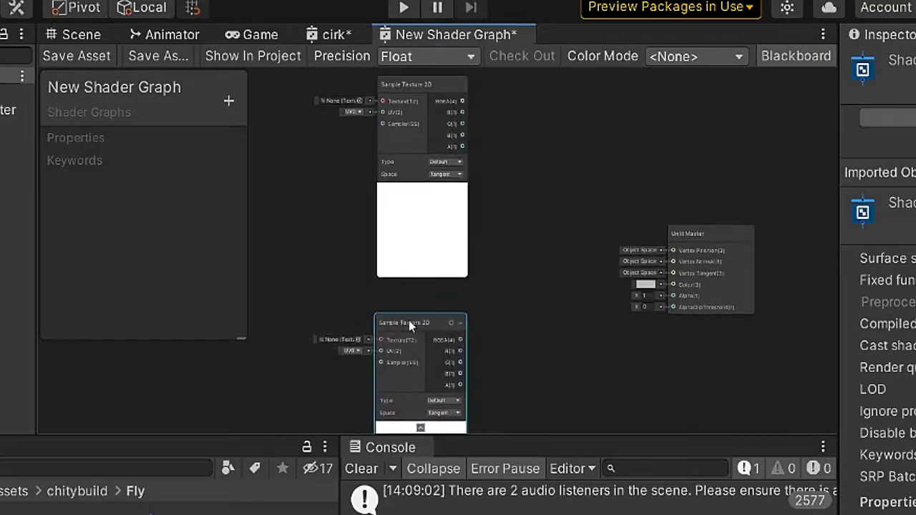
Step: Create a Texture2D Blackboard property named 'main'
{"action": "left_click", "coordinate": [229, 100]}
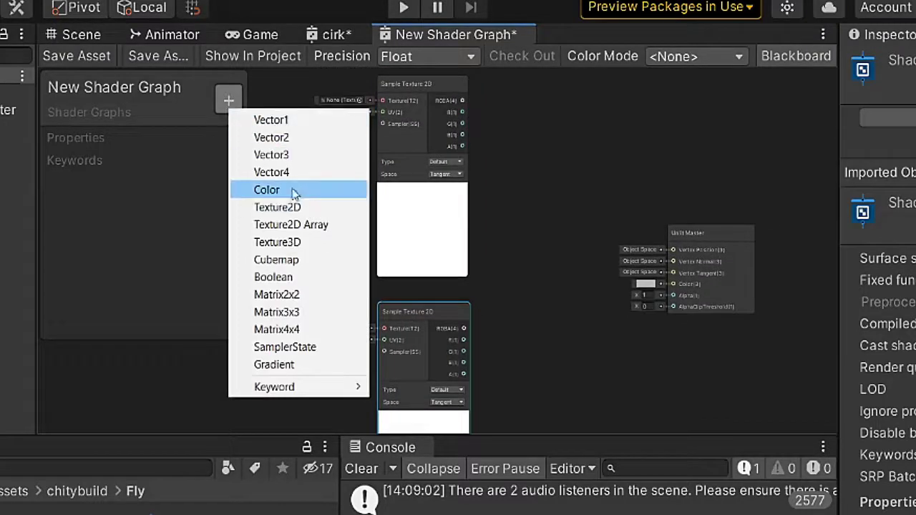
{"action": "left_click", "coordinate": [282, 212]}
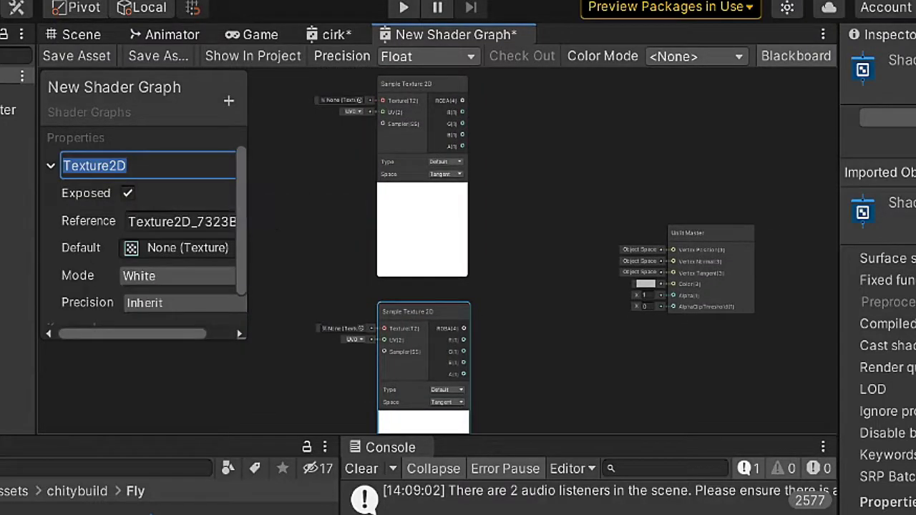
{"action": "type", "text": "main"}
{"action": "key", "text": "Return"}
Step: Place the main property on the graph and connect it to the first Sample Texture 2D input
{"action": "mouse_move", "coordinate": [89, 165]}
{"action": "left_mouse_down"}
{"action": "mouse_move", "coordinate": [258, 122]}
{"action": "mouse_move", "coordinate": [300, 122]}
{"action": "left_mouse_up"}
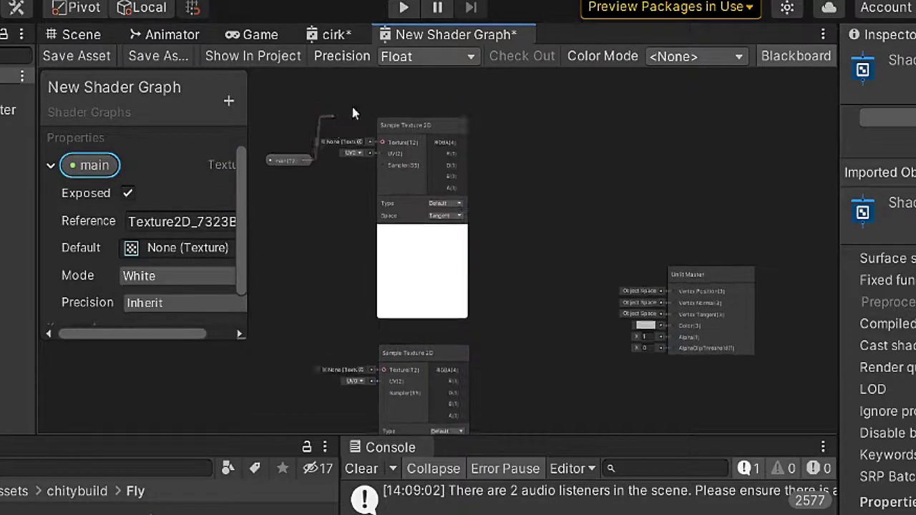
{"action": "middle_click_drag", "start_coordinate": [351, 103], "coordinate": [351, 214]}
{"action": "left_click_drag", "start_coordinate": [308, 229], "coordinate": [385, 214]}
Step: Assign the LightHard circle texture to the second Sample Texture 2D node's Texture slot
{"action": "scroll", "coordinate": [382, 247], "scroll_direction": "up", "scroll_amount": 3}
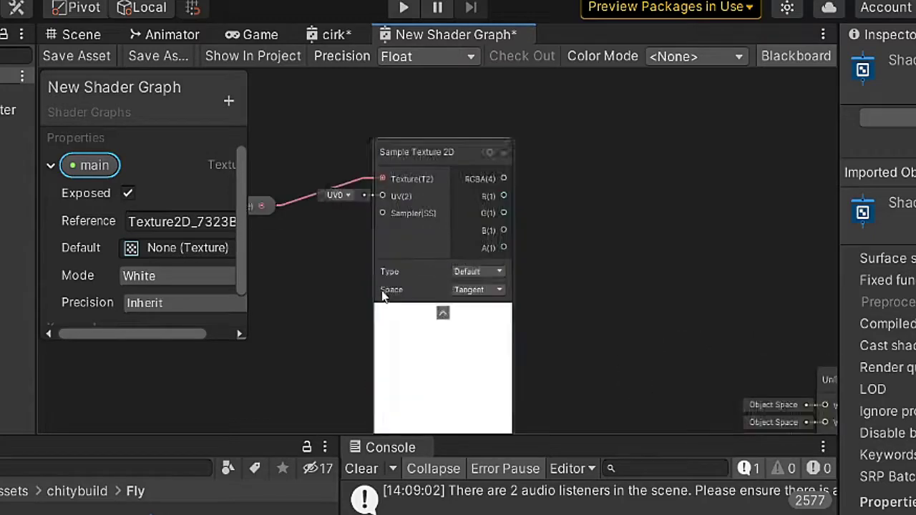
{"action": "middle_click_drag", "start_coordinate": [381, 248], "coordinate": [311, 148]}
{"action": "scroll", "coordinate": [342, 263], "scroll_direction": "down", "scroll_amount": 4}
{"action": "middle_click_drag", "start_coordinate": [344, 264], "coordinate": [378, 199]}
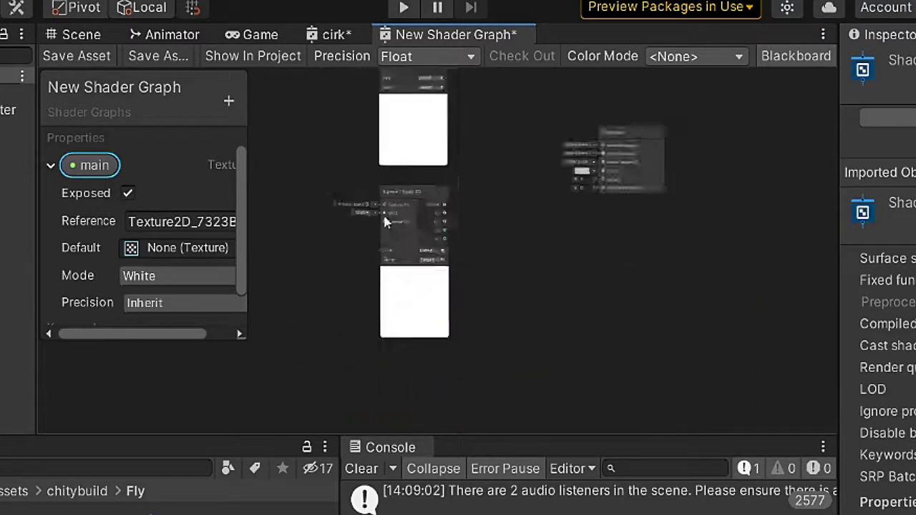
{"action": "scroll", "coordinate": [339, 232], "scroll_direction": "up", "scroll_amount": 3}
{"action": "scroll", "coordinate": [306, 260], "scroll_direction": "up", "scroll_amount": 1}
{"action": "left_click", "coordinate": [362, 174]}
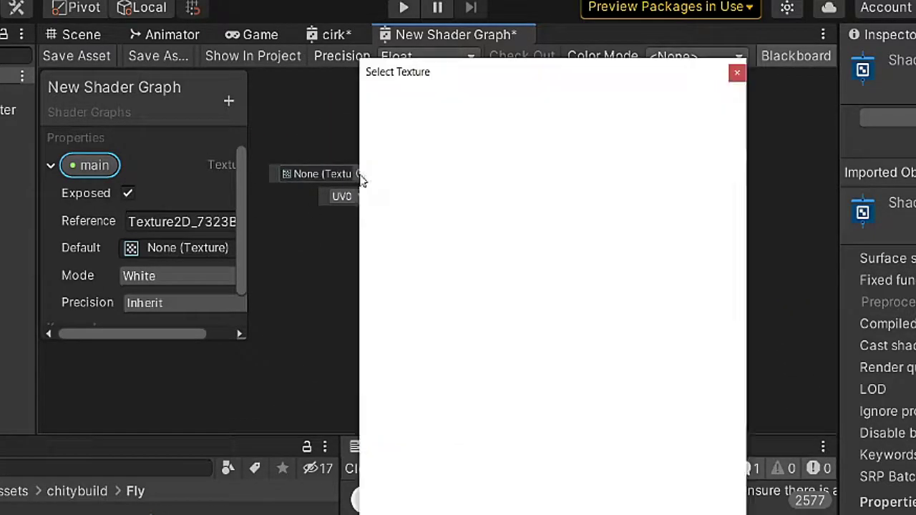
{"action": "scroll", "coordinate": [555, 343], "scroll_direction": "down", "scroll_amount": 3}
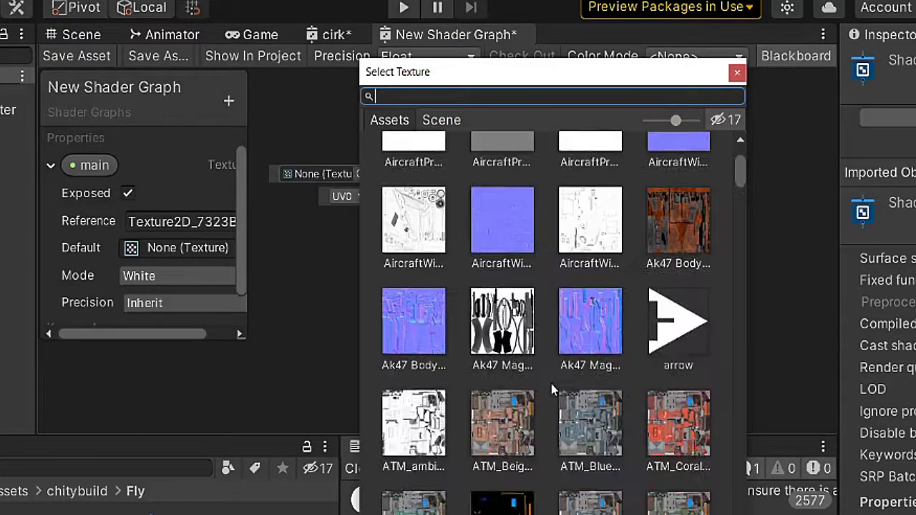
{"action": "scroll", "coordinate": [551, 384], "scroll_direction": "down", "scroll_amount": 3}
{"action": "scroll", "coordinate": [547, 390], "scroll_direction": "down", "scroll_amount": 3}
{"action": "scroll", "coordinate": [547, 392], "scroll_direction": "down", "scroll_amount": 5}
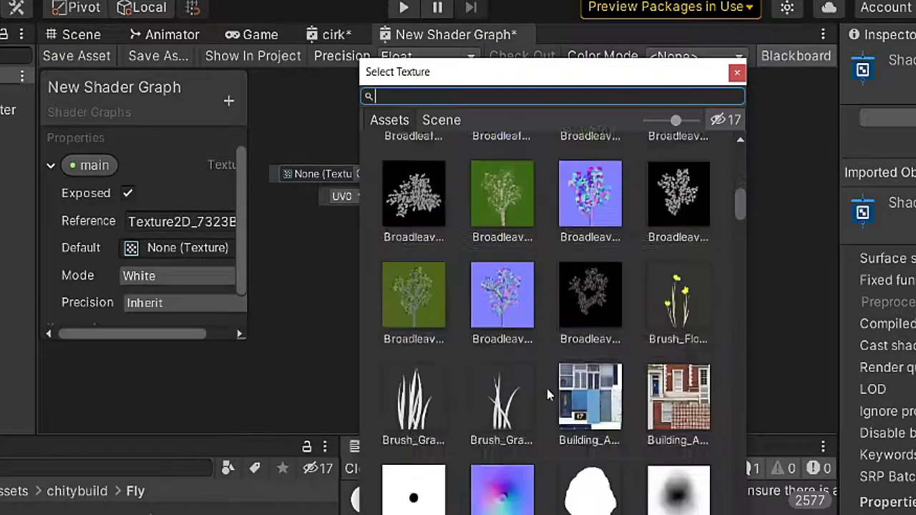
{"action": "scroll", "coordinate": [546, 392], "scroll_direction": "down", "scroll_amount": 5}
{"action": "scroll", "coordinate": [547, 392], "scroll_direction": "down", "scroll_amount": 5}
{"action": "scroll", "coordinate": [547, 392], "scroll_direction": "down", "scroll_amount": 5}
{"action": "scroll", "coordinate": [547, 389], "scroll_direction": "down", "scroll_amount": 5}
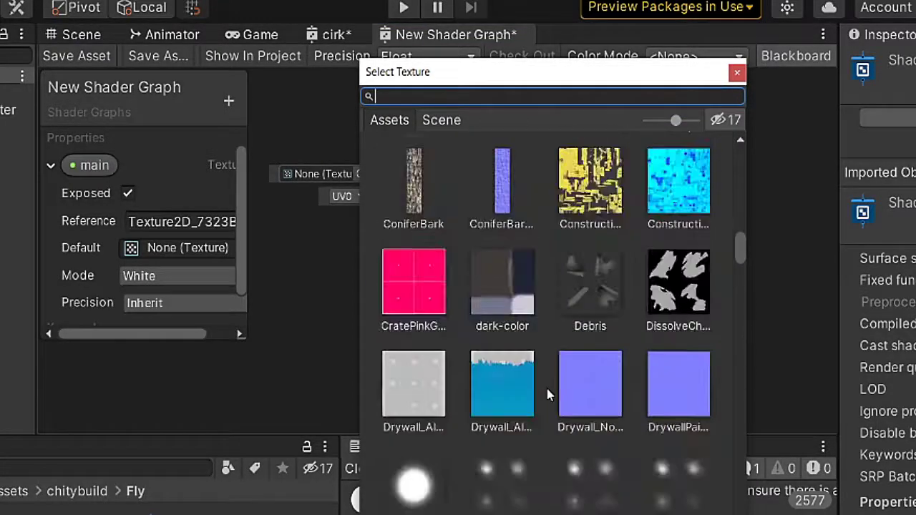
{"action": "scroll", "coordinate": [547, 389], "scroll_direction": "down", "scroll_amount": 5}
{"action": "scroll", "coordinate": [546, 387], "scroll_direction": "down", "scroll_amount": 5}
{"action": "scroll", "coordinate": [546, 387], "scroll_direction": "down", "scroll_amount": 5}
{"action": "scroll", "coordinate": [548, 389], "scroll_direction": "down", "scroll_amount": 5}
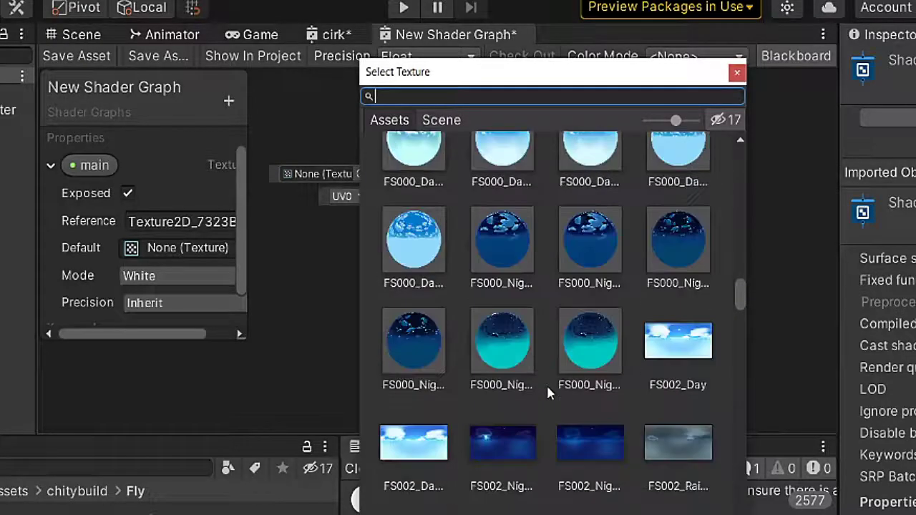
{"action": "scroll", "coordinate": [547, 389], "scroll_direction": "down", "scroll_amount": 5}
{"action": "scroll", "coordinate": [547, 388], "scroll_direction": "down", "scroll_amount": 5}
{"action": "scroll", "coordinate": [547, 389], "scroll_direction": "down", "scroll_amount": 5}
{"action": "scroll", "coordinate": [547, 388], "scroll_direction": "down", "scroll_amount": 5}
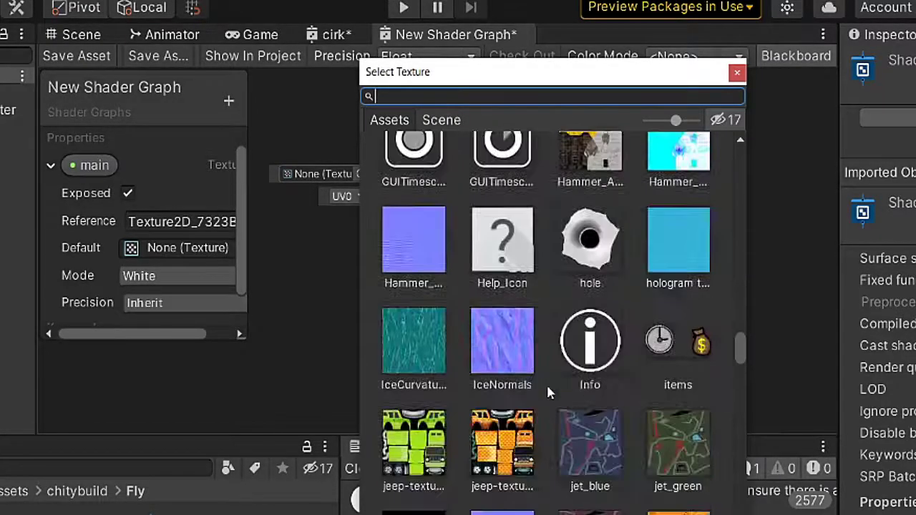
{"action": "scroll", "coordinate": [547, 389], "scroll_direction": "down", "scroll_amount": 5}
{"action": "scroll", "coordinate": [548, 389], "scroll_direction": "down", "scroll_amount": 5}
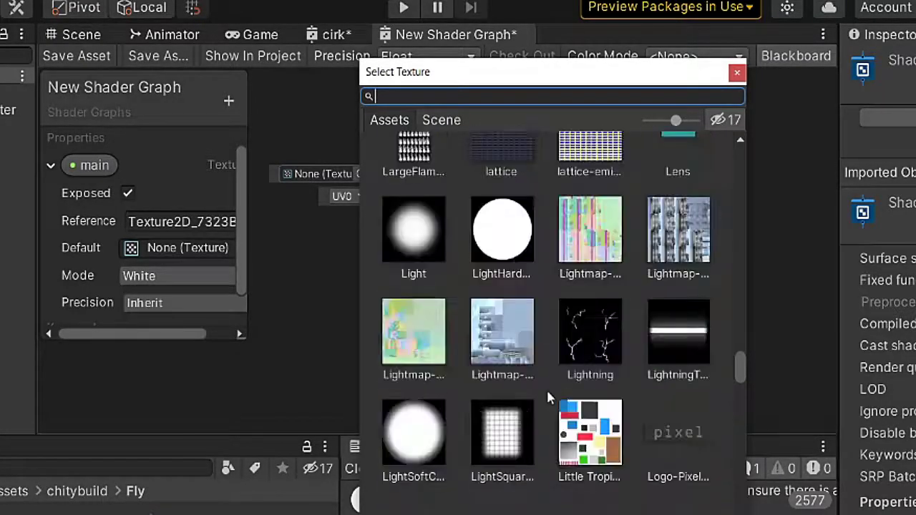
{"action": "left_click", "coordinate": [503, 250]}
{"action": "double_click", "coordinate": [503, 252]}
Step: Move both texture samplers left and wire the top texture's RGBA into a new Multiply node
{"action": "scroll", "coordinate": [611, 296], "scroll_direction": "down", "scroll_amount": 2}
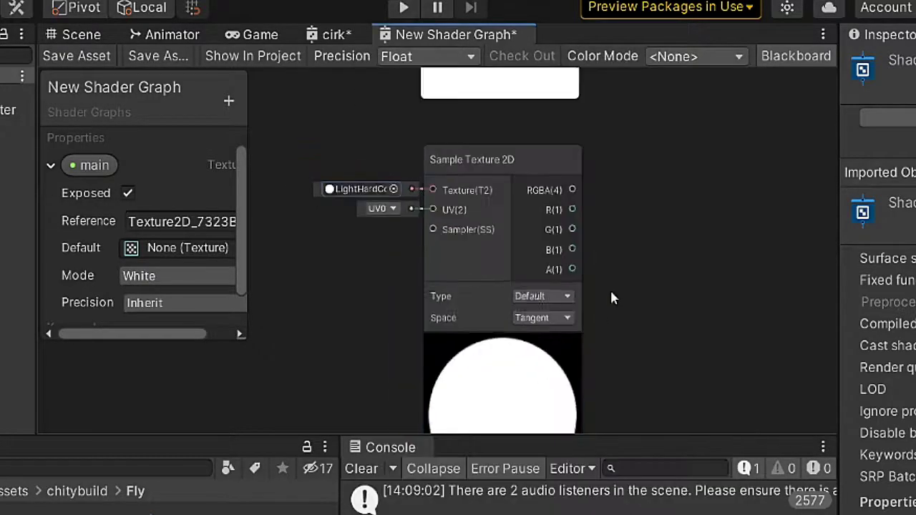
{"action": "scroll", "coordinate": [583, 280], "scroll_direction": "down", "scroll_amount": 2}
{"action": "scroll", "coordinate": [525, 178], "scroll_direction": "down", "scroll_amount": 2}
{"action": "scroll", "coordinate": [526, 220], "scroll_direction": "down", "scroll_amount": 2}
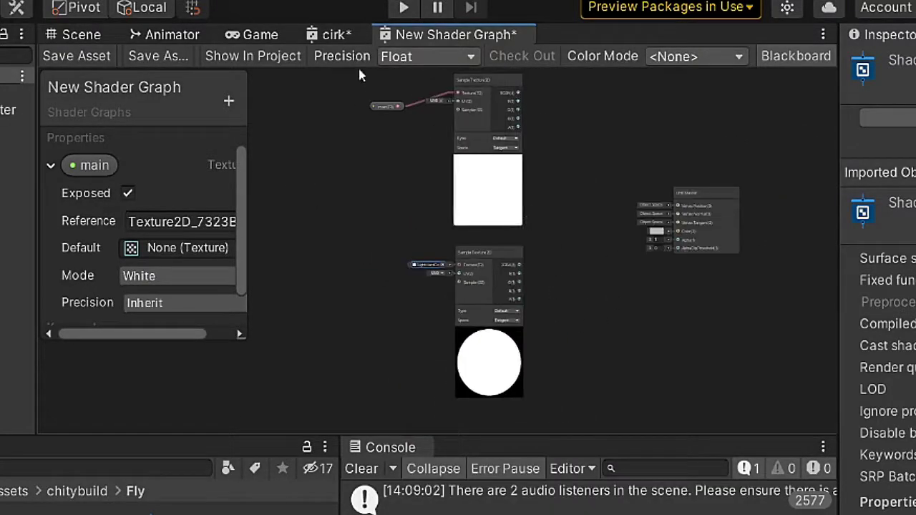
{"action": "mouse_move", "coordinate": [366, 80]}
{"action": "left_mouse_down"}
{"action": "mouse_move", "coordinate": [476, 264]}
{"action": "mouse_move", "coordinate": [384, 262]}
{"action": "left_mouse_up"}
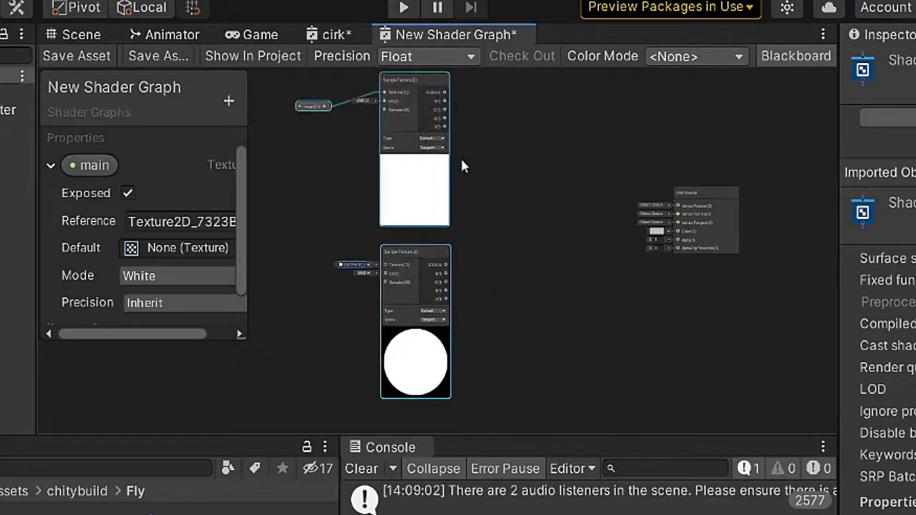
{"action": "mouse_move", "coordinate": [444, 92]}
{"action": "left_mouse_down"}
{"action": "mouse_move", "coordinate": [490, 248]}
{"action": "mouse_move", "coordinate": [521, 280]}
{"action": "left_mouse_up"}
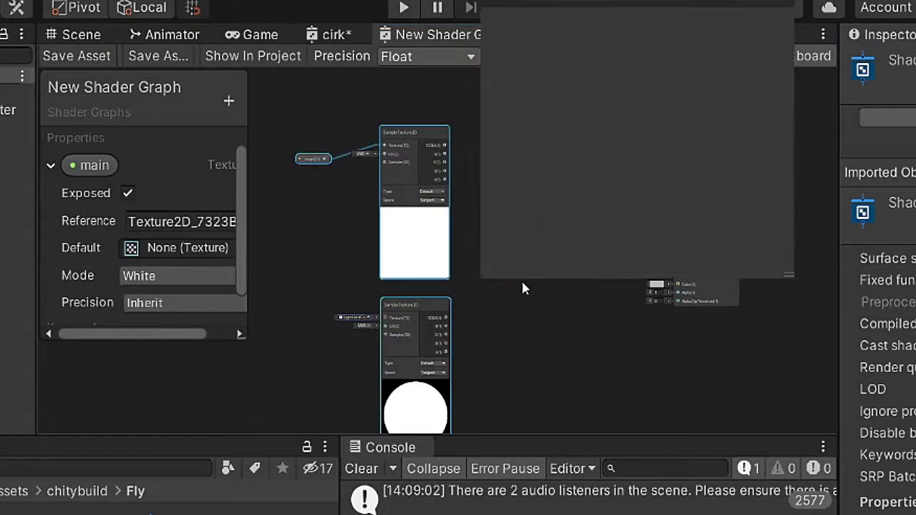
{"action": "type", "text": "mul"}
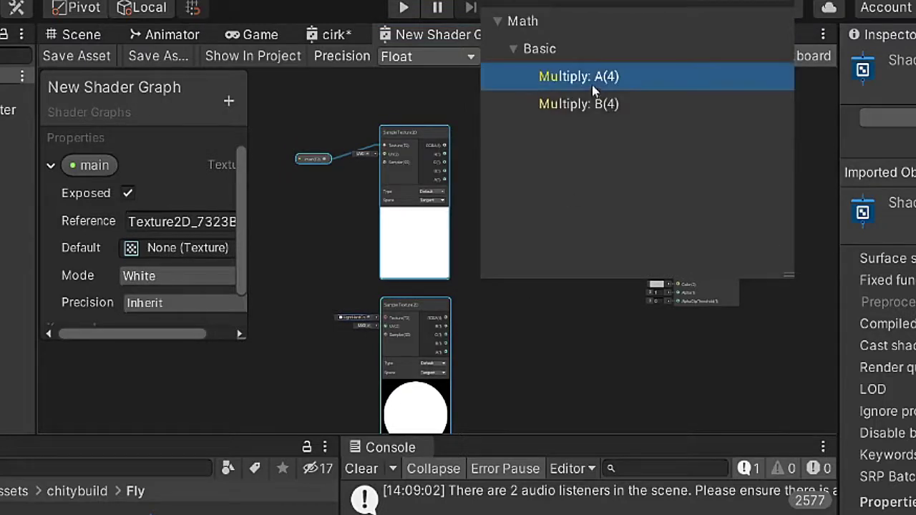
{"action": "left_click", "coordinate": [578, 77]}
Step: Feed the circle texture into the Multiply's B input
{"action": "scroll", "coordinate": [429, 307], "scroll_direction": "up", "scroll_amount": 2}
{"action": "scroll", "coordinate": [428, 313], "scroll_direction": "up", "scroll_amount": 2}
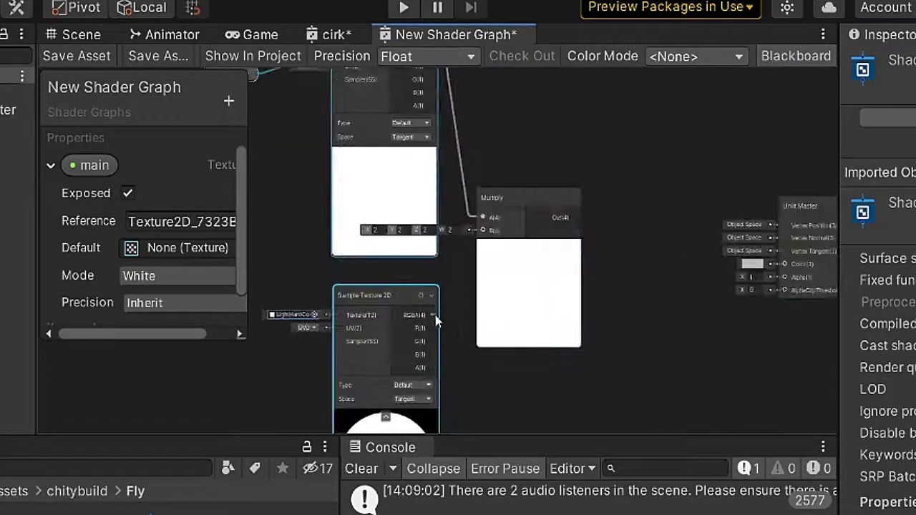
{"action": "left_click_drag", "start_coordinate": [431, 315], "coordinate": [483, 229]}
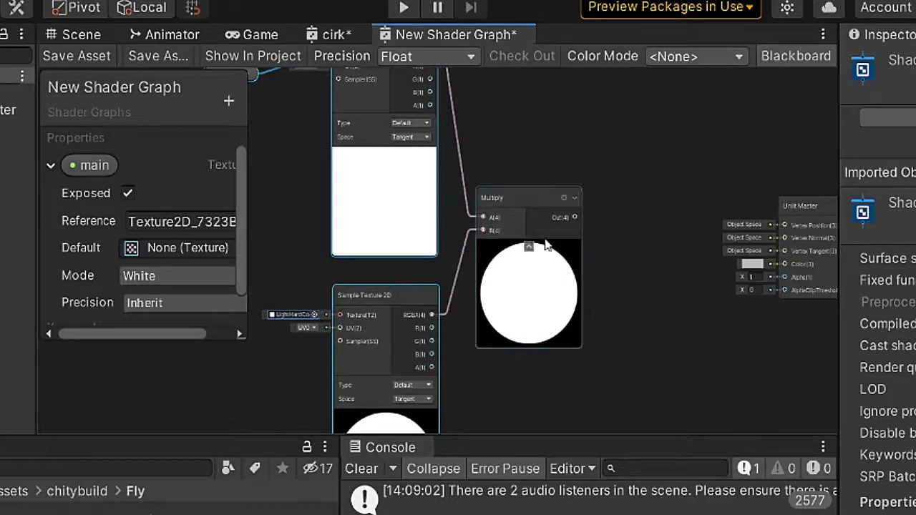
{"action": "middle_click_drag", "start_coordinate": [577, 247], "coordinate": [495, 228]}
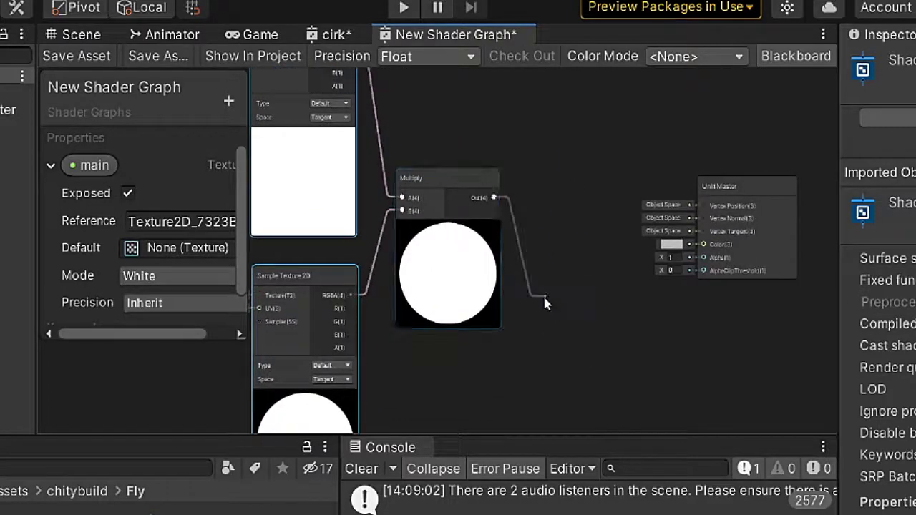
Step: Add a Split node fed by the Multiply output
{"action": "left_click_drag", "start_coordinate": [492, 201], "coordinate": [537, 267]}
{"action": "type", "text": "sp"}
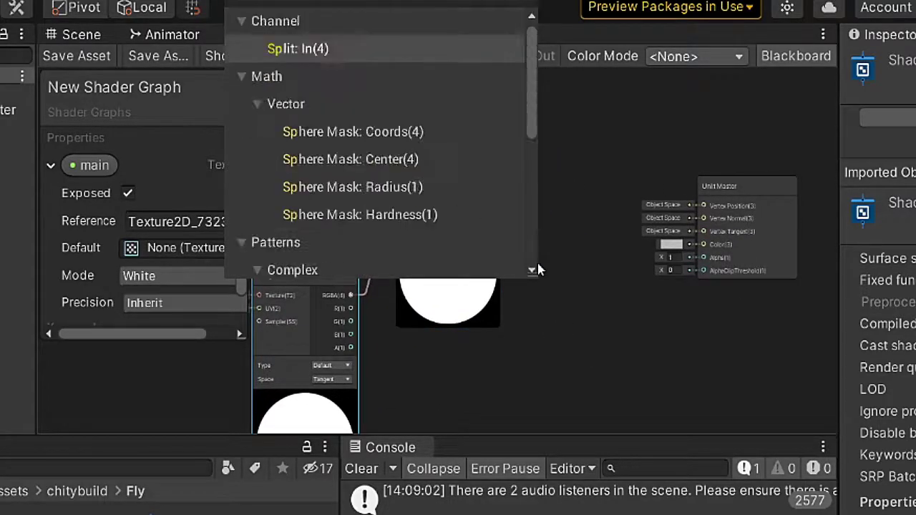
{"action": "scroll", "coordinate": [538, 264], "scroll_direction": "down", "scroll_amount": 5}
{"action": "scroll", "coordinate": [528, 109], "scroll_direction": "up", "scroll_amount": 5}
{"action": "left_click", "coordinate": [298, 49]}
{"action": "scroll", "coordinate": [481, 325], "scroll_direction": "up", "scroll_amount": 5}
{"action": "scroll", "coordinate": [482, 326], "scroll_direction": "down", "scroll_amount": 3}
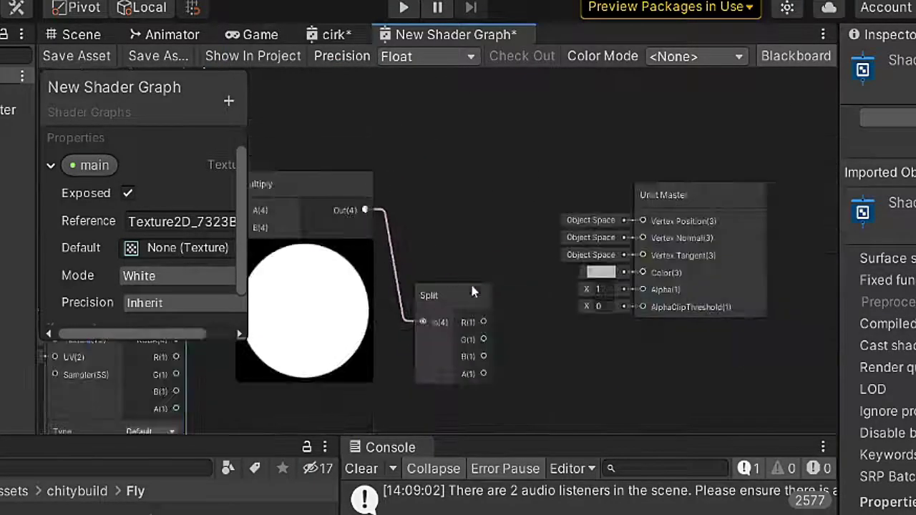
Step: Connect Split's A(1) to the Unlit Master's Alpha and the Multiply result to Color
{"action": "middle_click_drag", "start_coordinate": [471, 285], "coordinate": [430, 275]}
{"action": "middle_click_drag", "start_coordinate": [443, 377], "coordinate": [444, 317]}
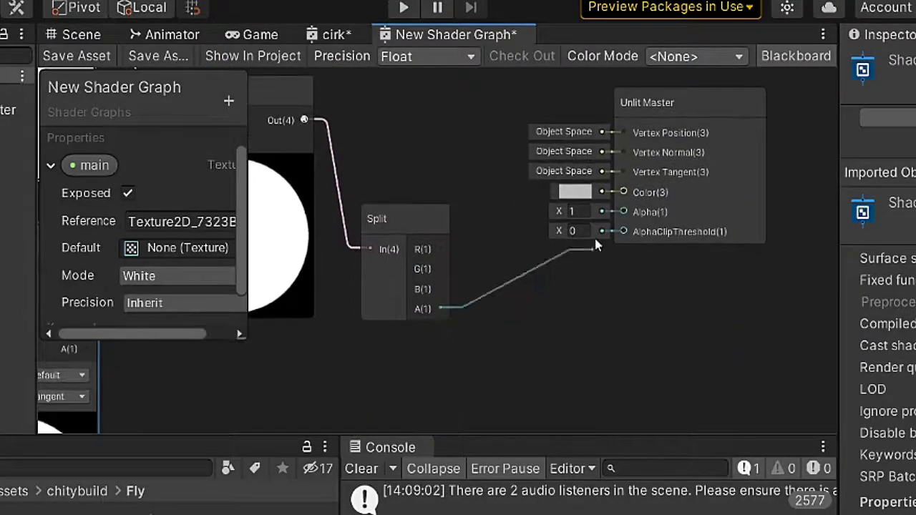
{"action": "left_click_drag", "start_coordinate": [440, 309], "coordinate": [624, 212]}
{"action": "left_click_drag", "start_coordinate": [306, 121], "coordinate": [621, 235]}
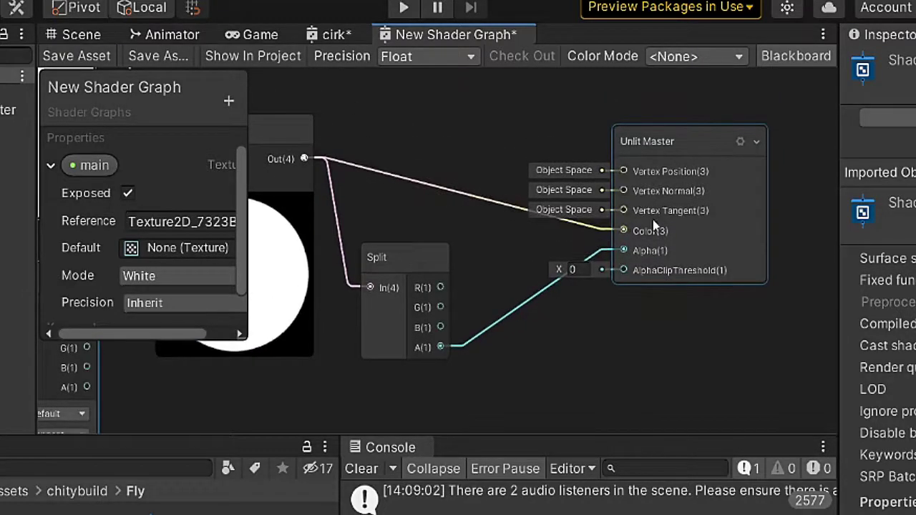
{"action": "scroll", "coordinate": [480, 310], "scroll_direction": "down", "scroll_amount": 3}
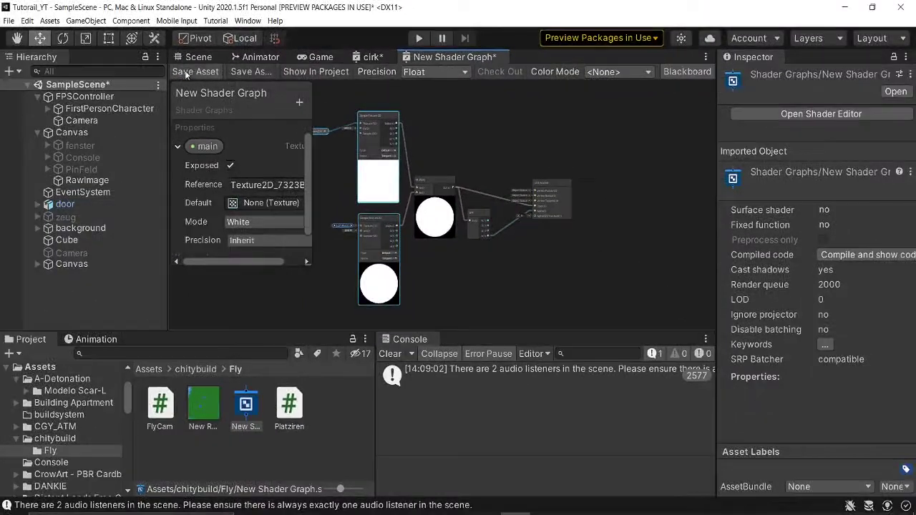
Step: Save the shader graph, return to the Game view, and open the shader graph asset's context menu
{"action": "left_click", "coordinate": [185, 72]}
{"action": "left_click", "coordinate": [197, 56]}
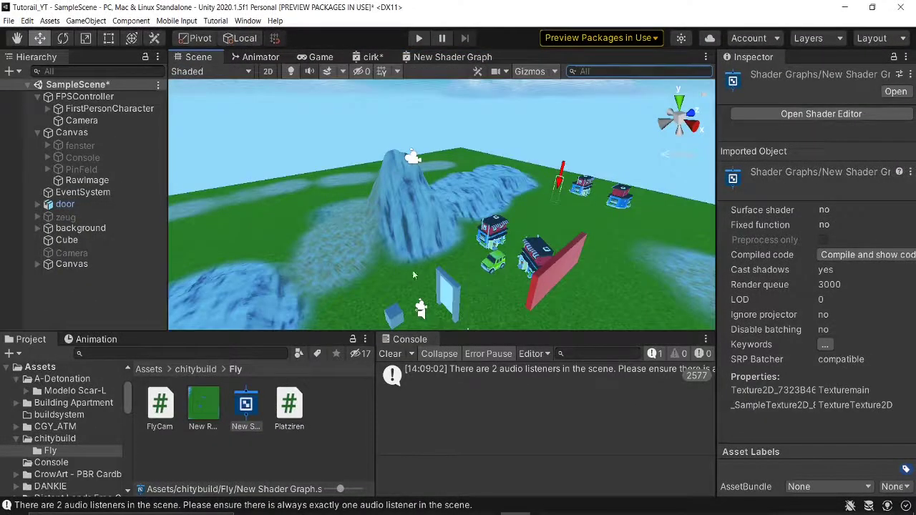
{"action": "left_click", "coordinate": [317, 57]}
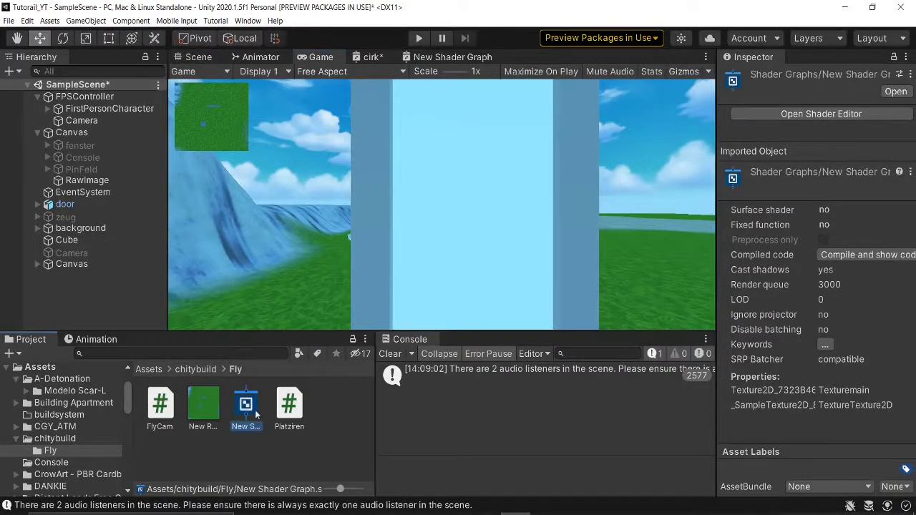
{"action": "right_click", "coordinate": [251, 411]}
Step: Create a material from the shader graph with the minimap render texture as its main texture
{"action": "mouse_move", "coordinate": [317, 134]}
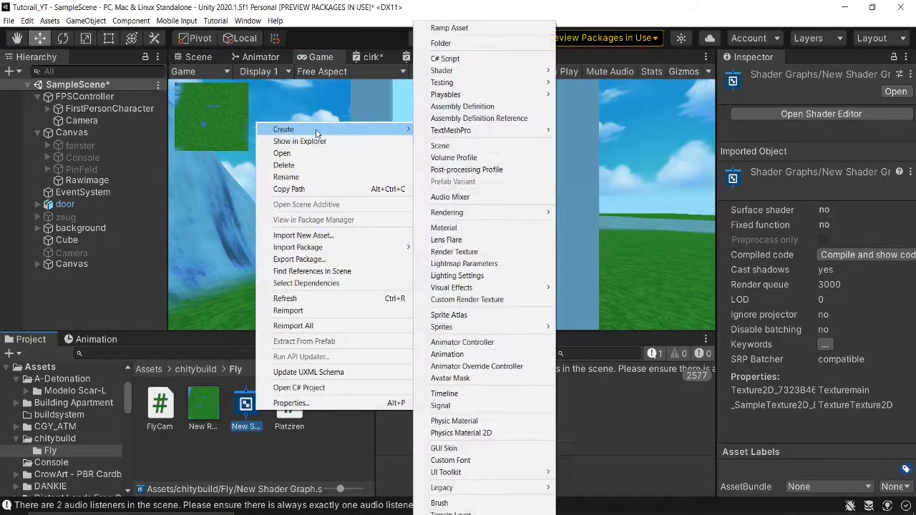
{"action": "left_click", "coordinate": [472, 228]}
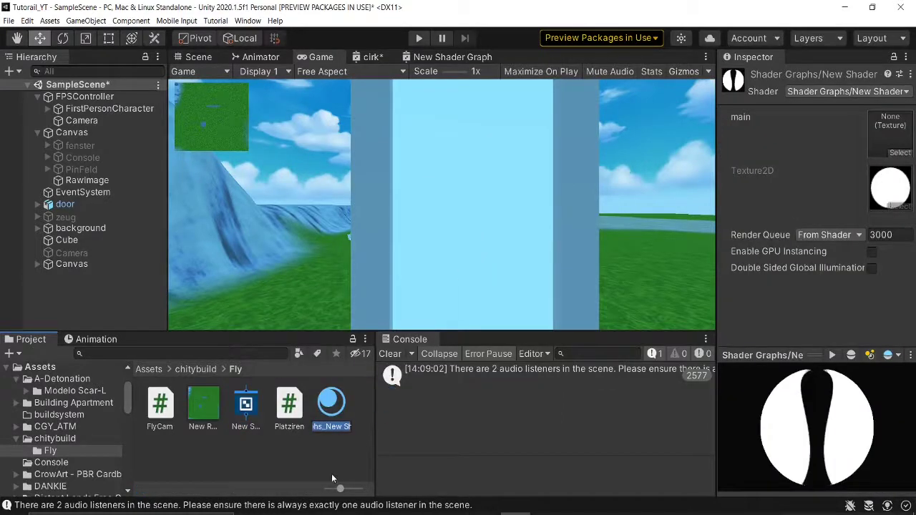
{"action": "key", "text": "Return"}
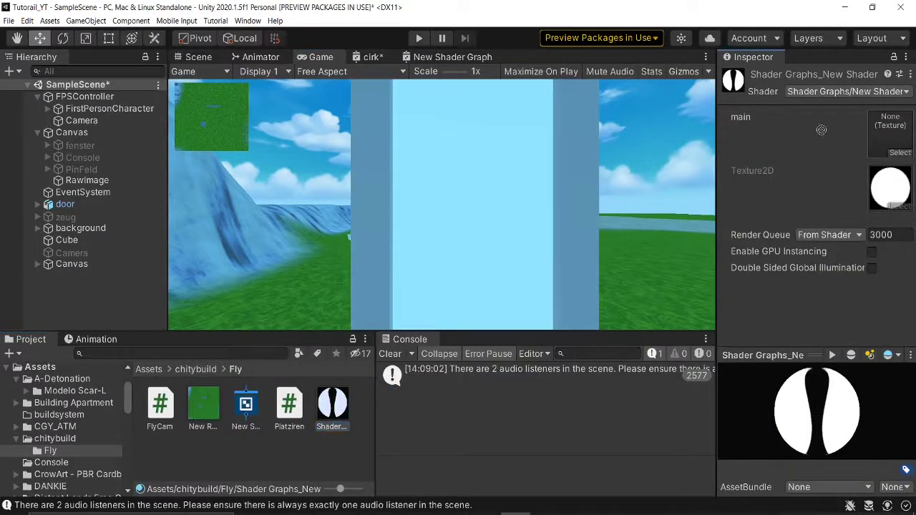
{"action": "left_click_drag", "start_coordinate": [200, 411], "coordinate": [890, 132]}
Step: Assign the circle-mask material to the minimap RawImage's Material slot
{"action": "left_click", "coordinate": [87, 180]}
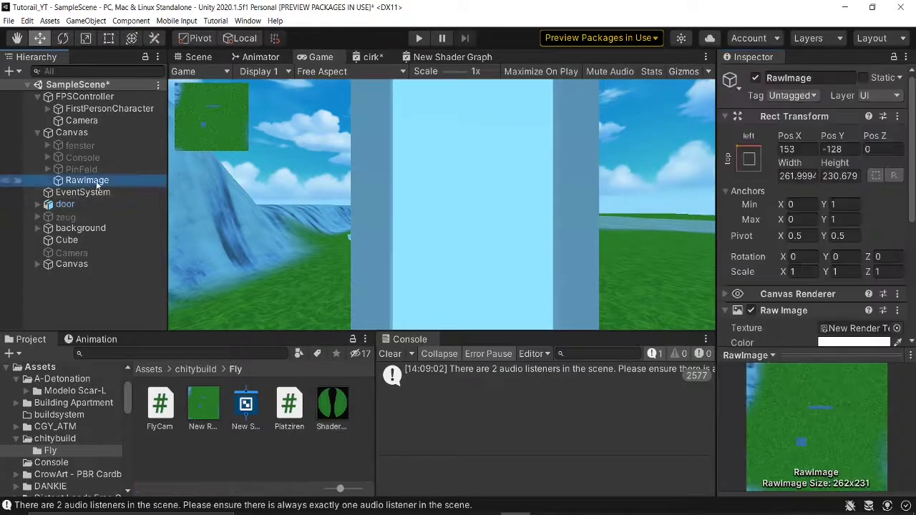
{"action": "scroll", "coordinate": [831, 256], "scroll_direction": "down", "scroll_amount": 5}
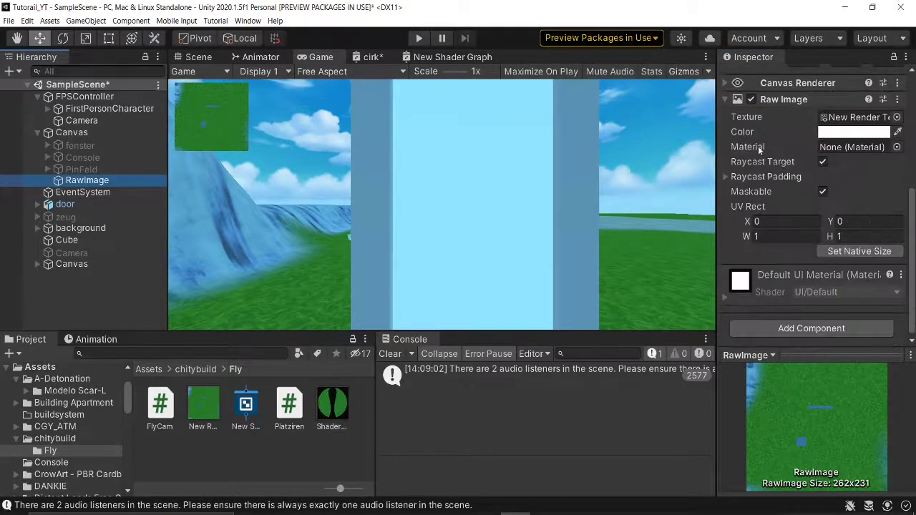
{"action": "left_click_drag", "start_coordinate": [332, 404], "coordinate": [844, 150]}
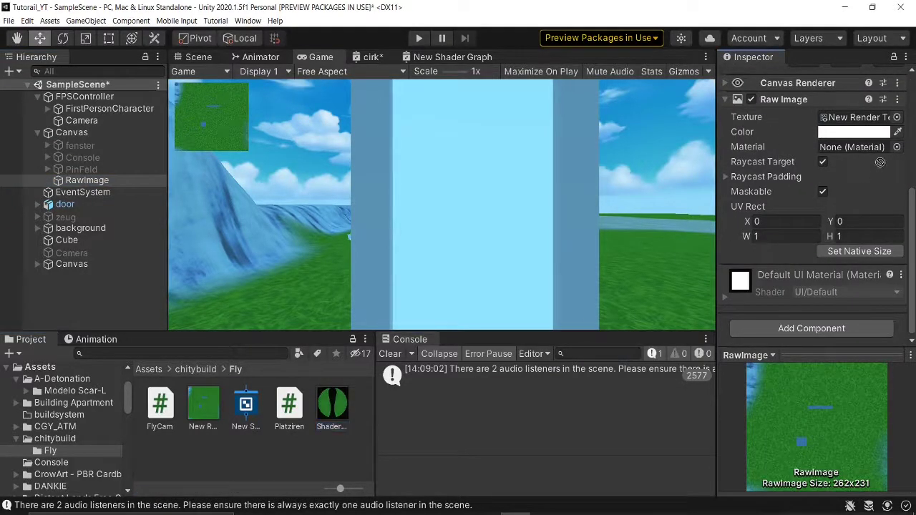